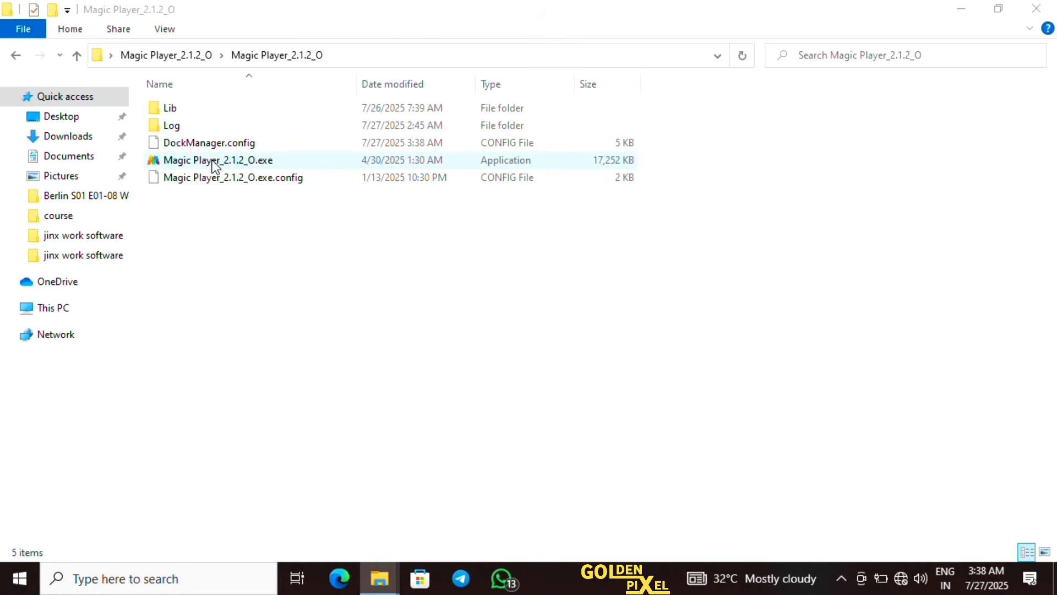
Launch Magic Player_2.1.2_O.exe in the Simple Edition and create a project named New Project 1
click(216, 161)
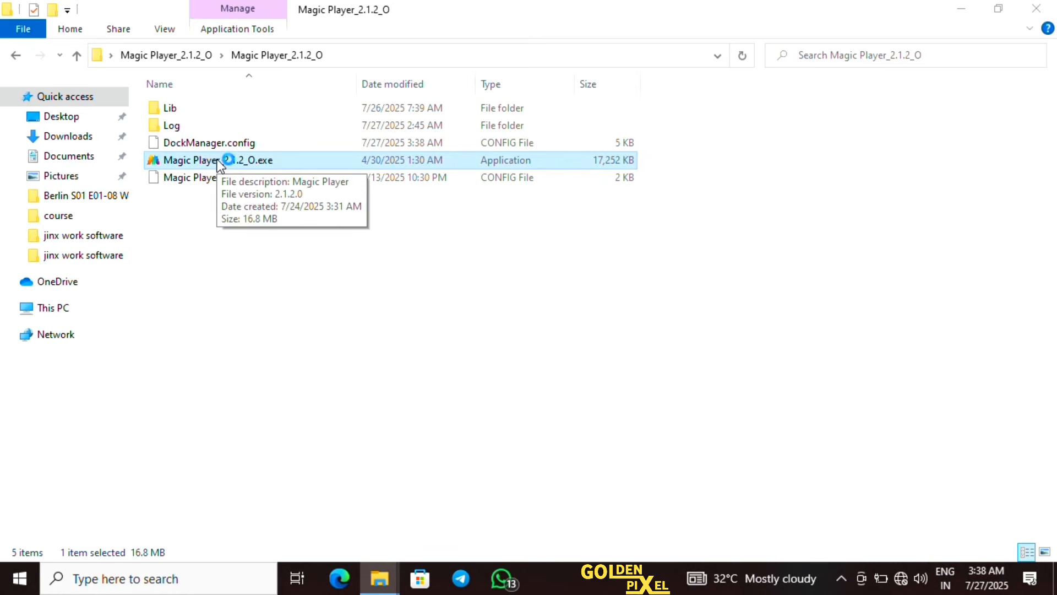
double_click(217, 160)
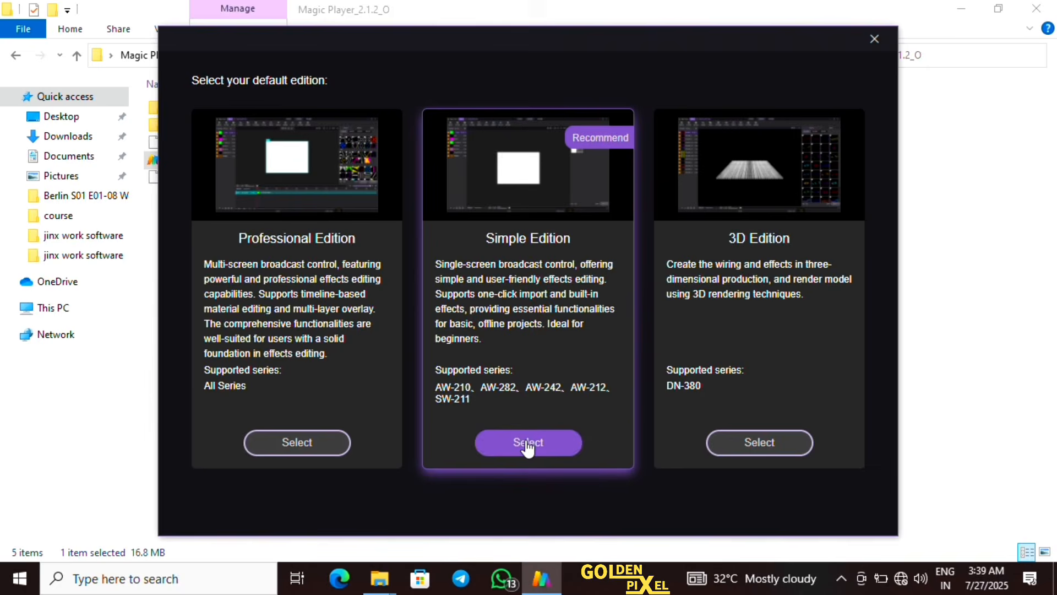
click(527, 444)
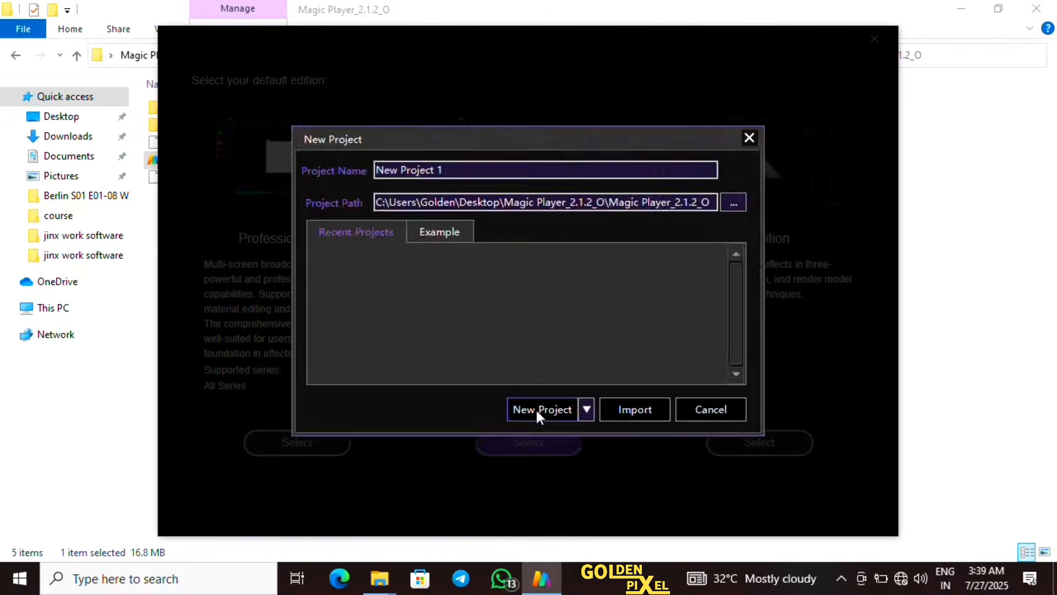
click(539, 426)
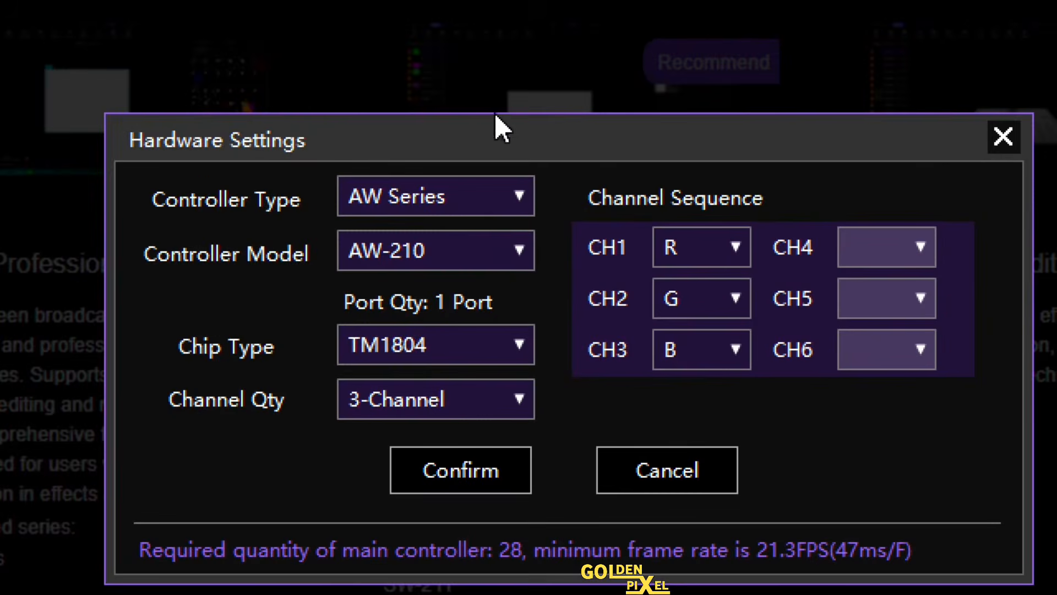
Configure the hardware as AW Series controller, model AW-210, with the Worldsemi WS2811 chip, keeping three RGB channels
click(517, 198)
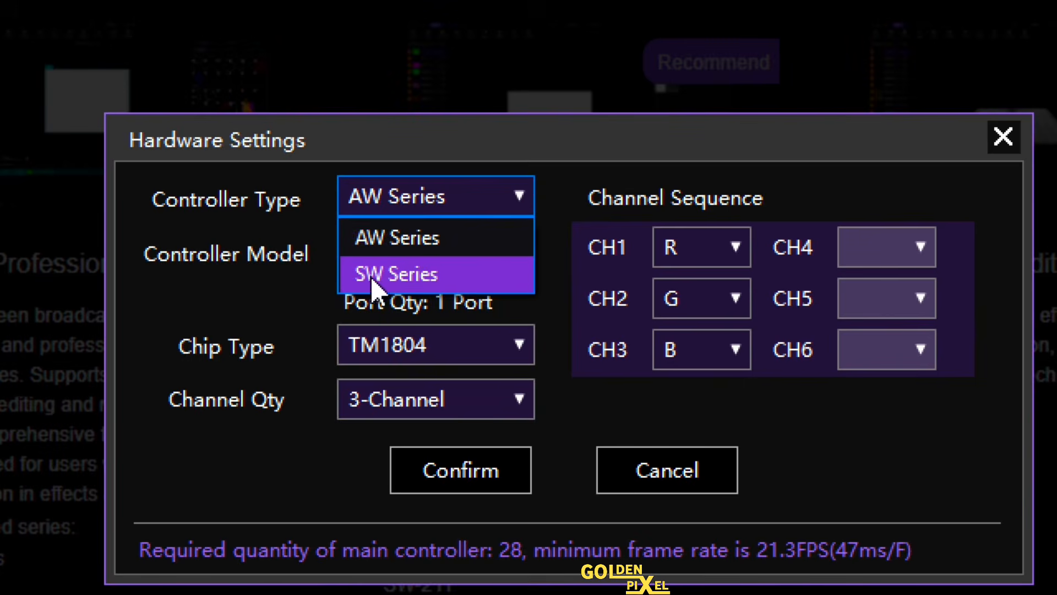
click(431, 248)
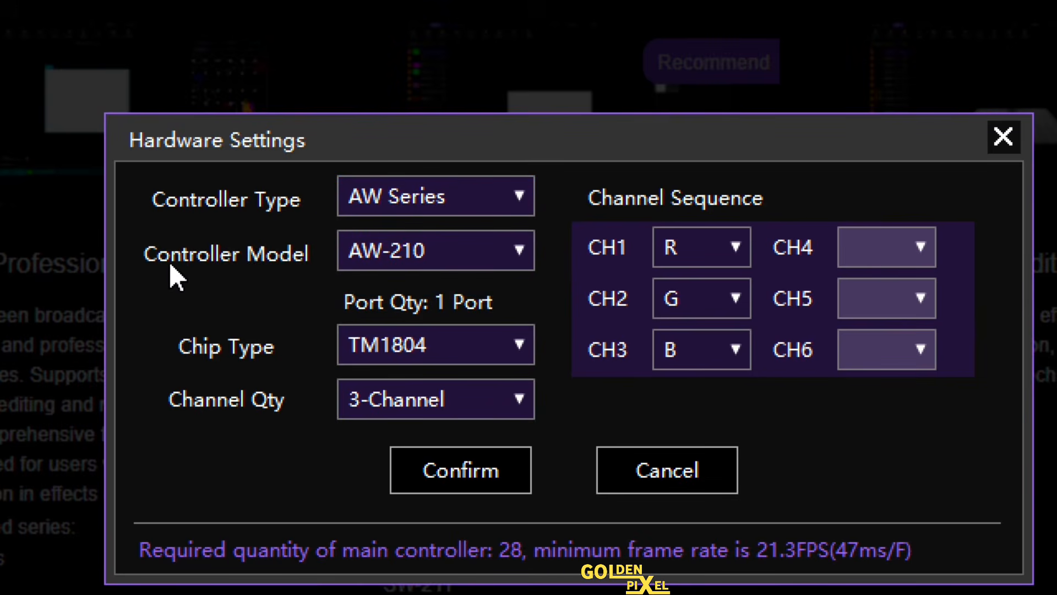
click(517, 252)
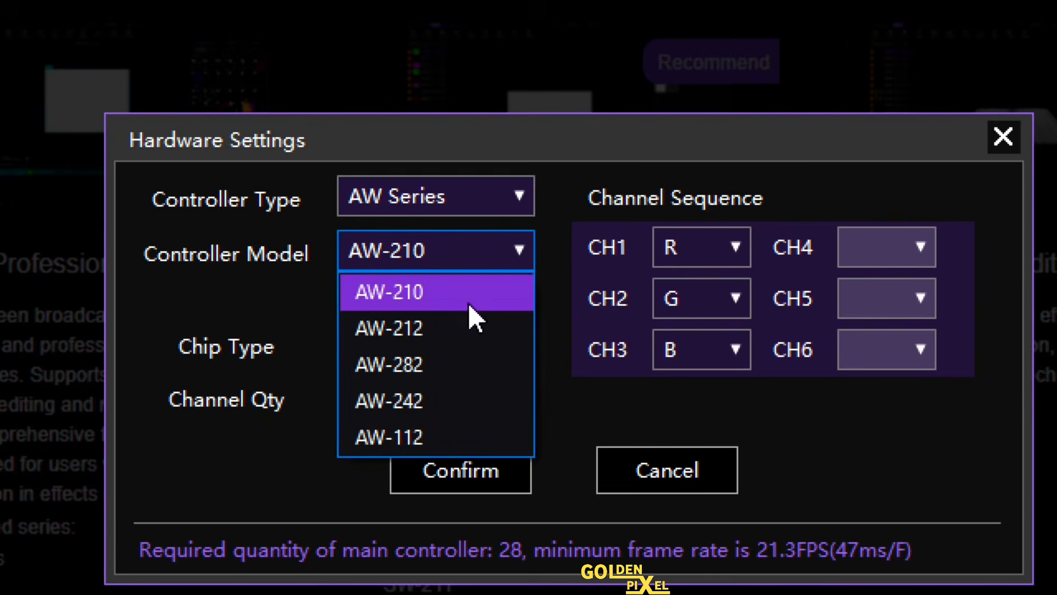
click(427, 297)
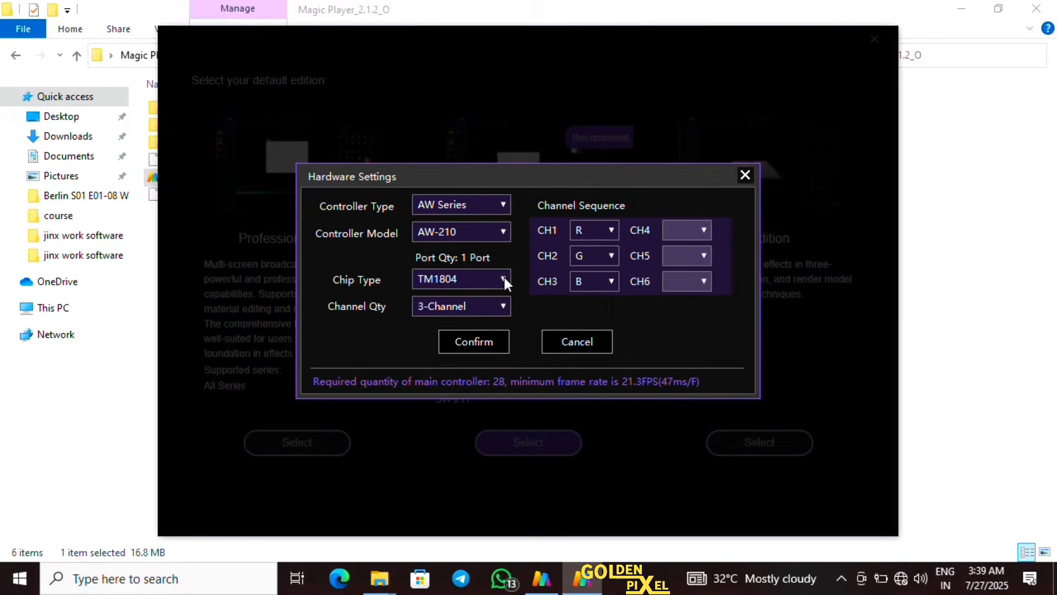
click(519, 345)
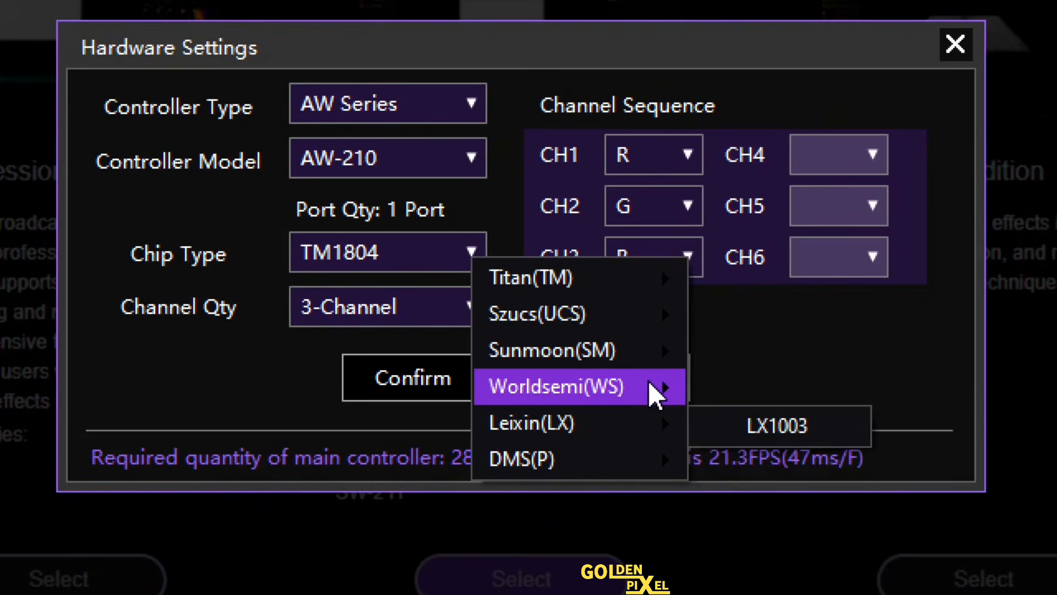
mouse_move(646, 344)
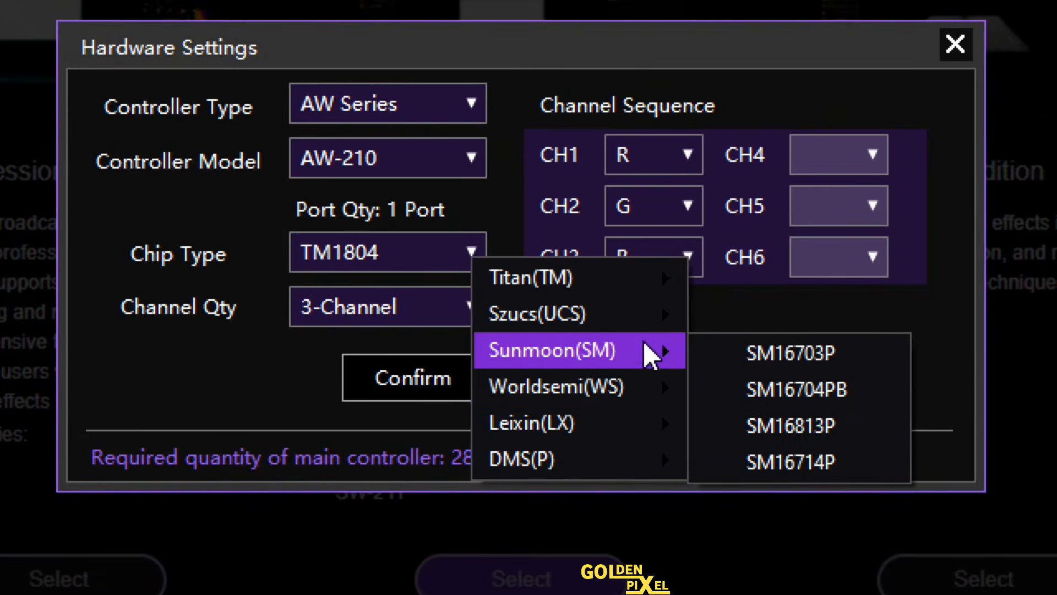
mouse_move(653, 387)
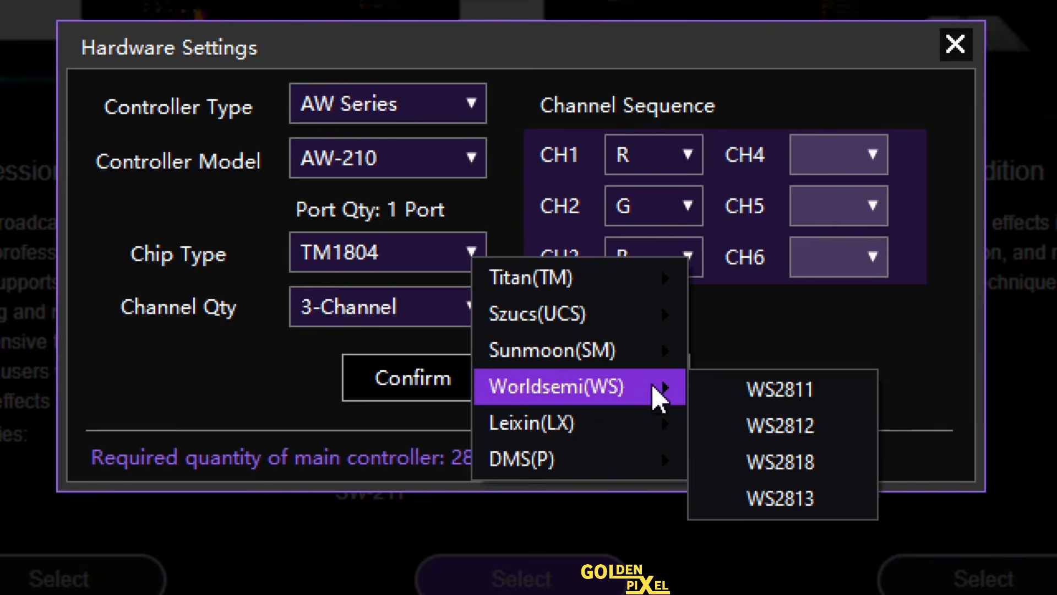
click(813, 389)
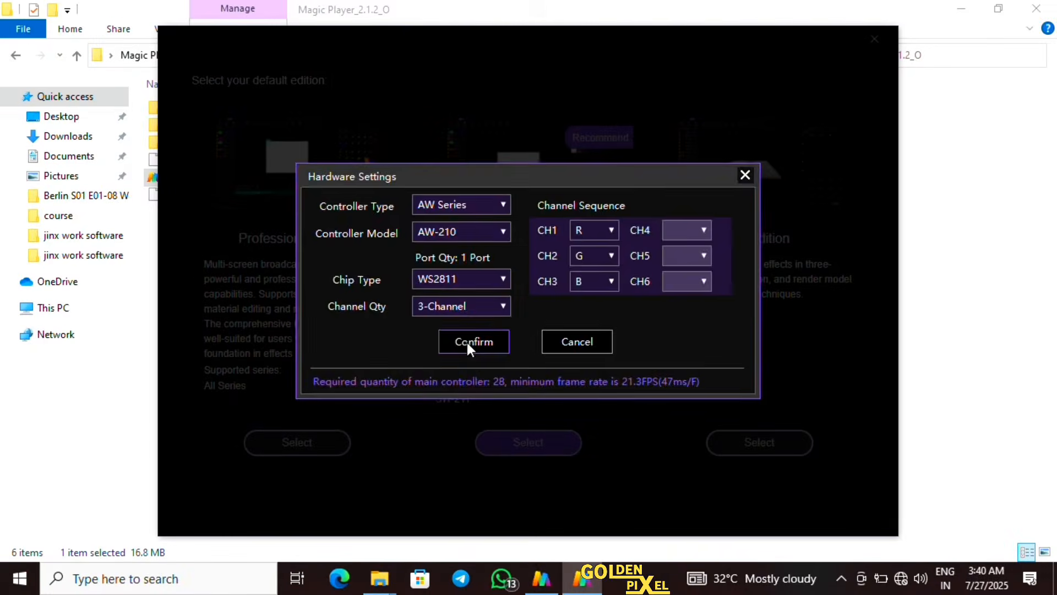
click(467, 342)
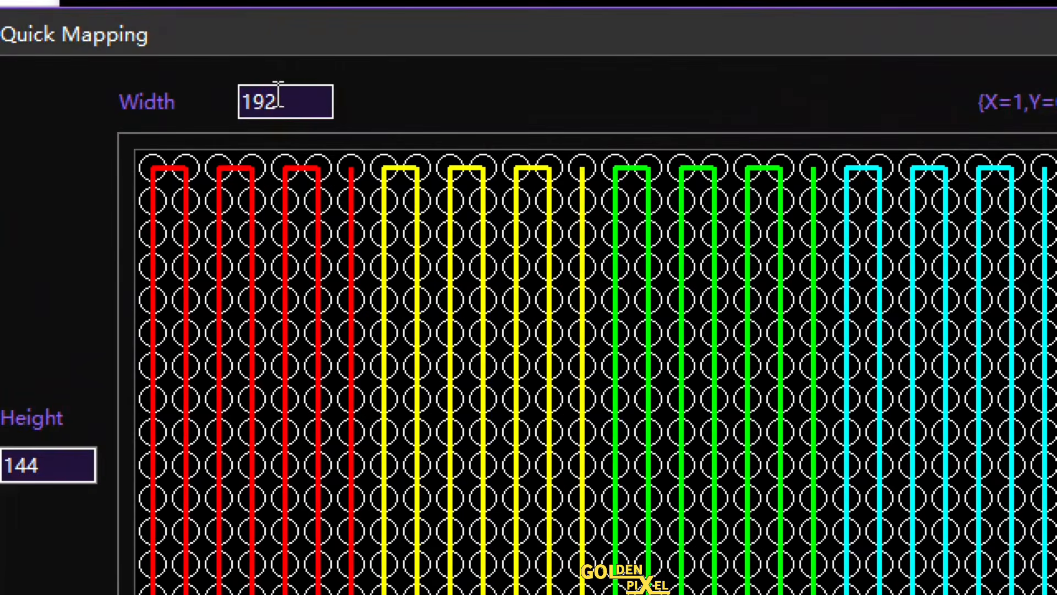
Set the quick mapping matrix to a width of 100 and a height of 100
double_click(268, 85)
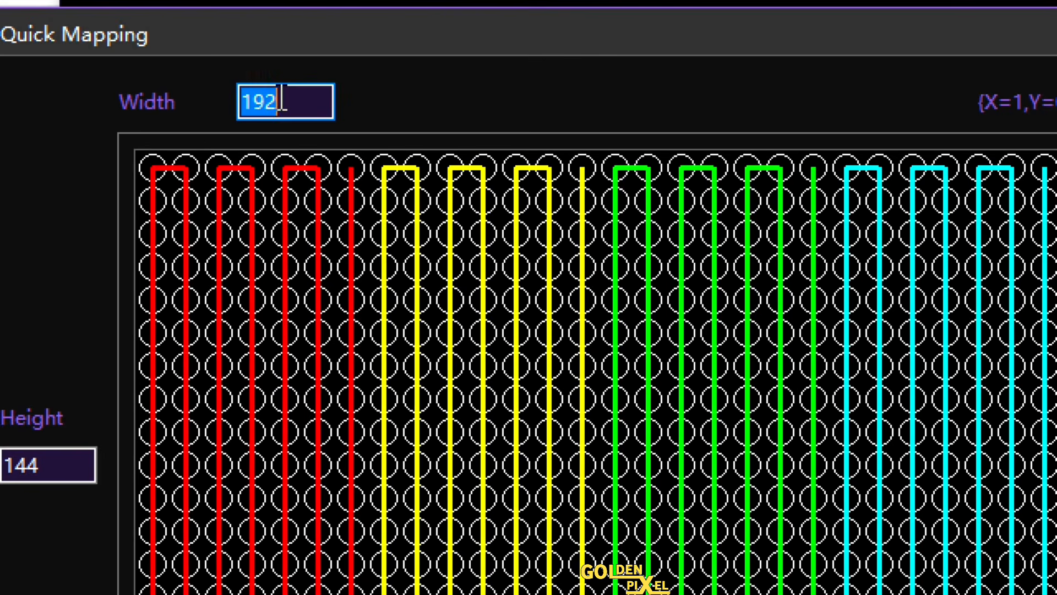
text(100)
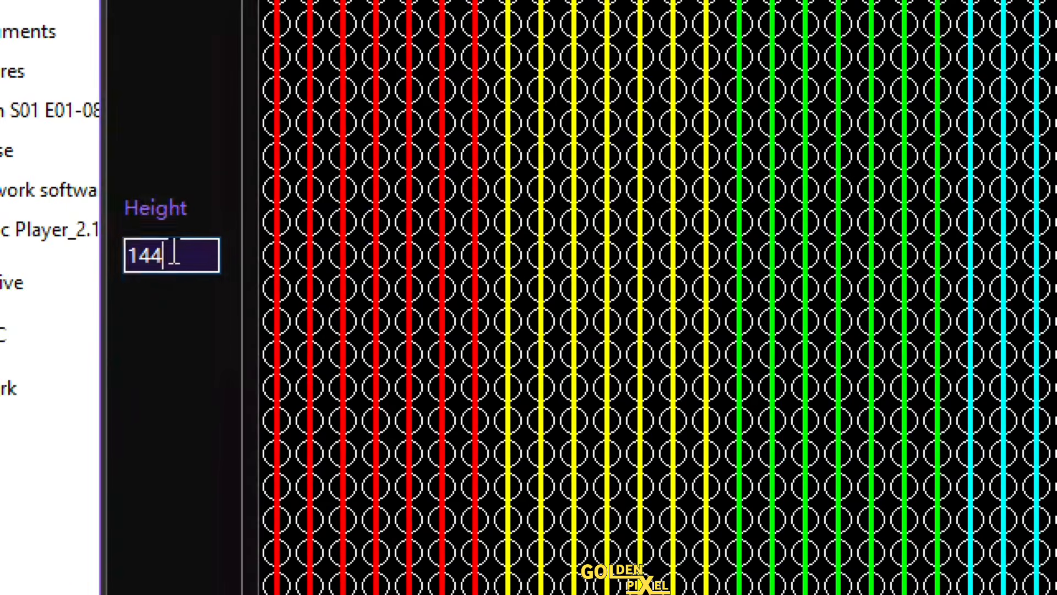
double_click(153, 266)
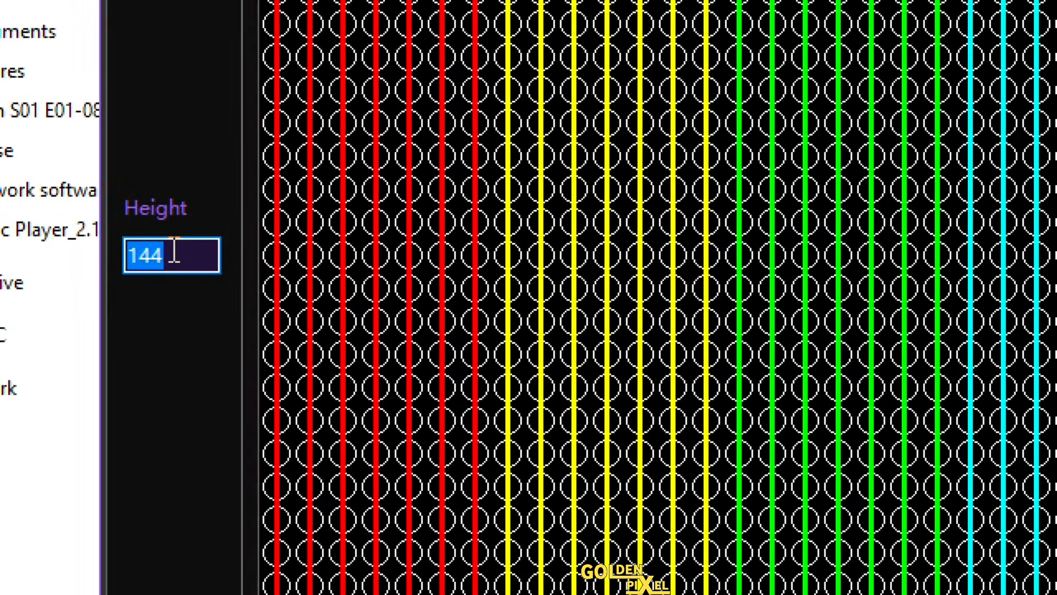
text(100)
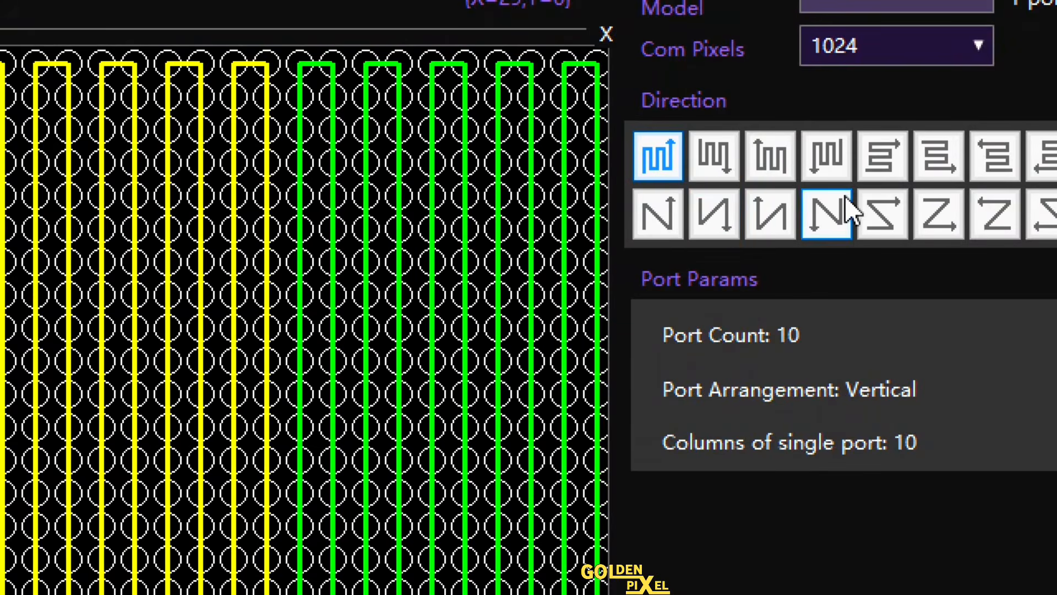
Compare several wiring directions and choose the vertical serpentine that starts at the matrix's upper-left corner and ends downward
click(733, 145)
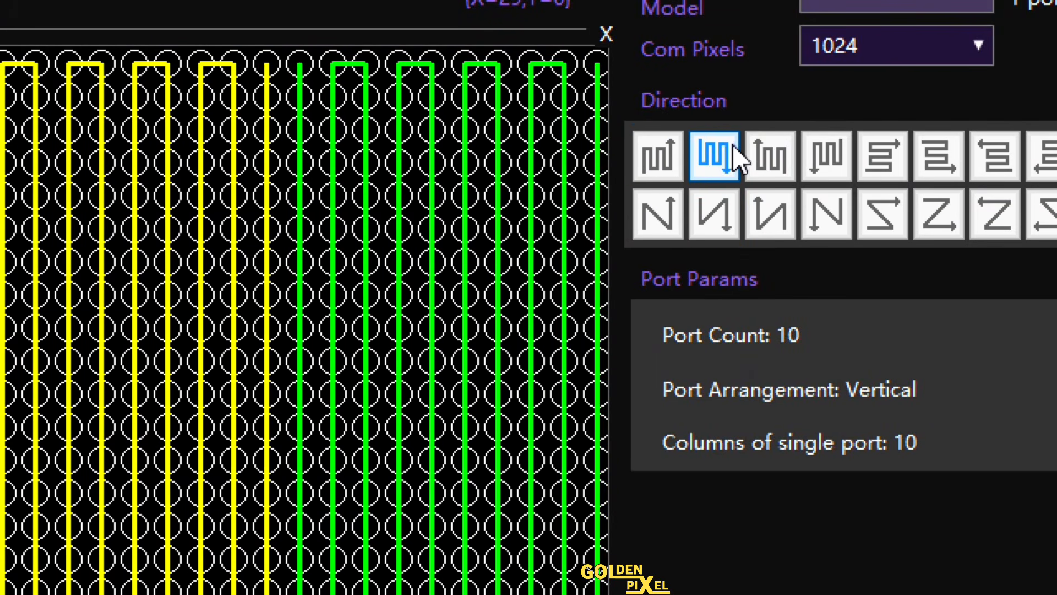
click(765, 226)
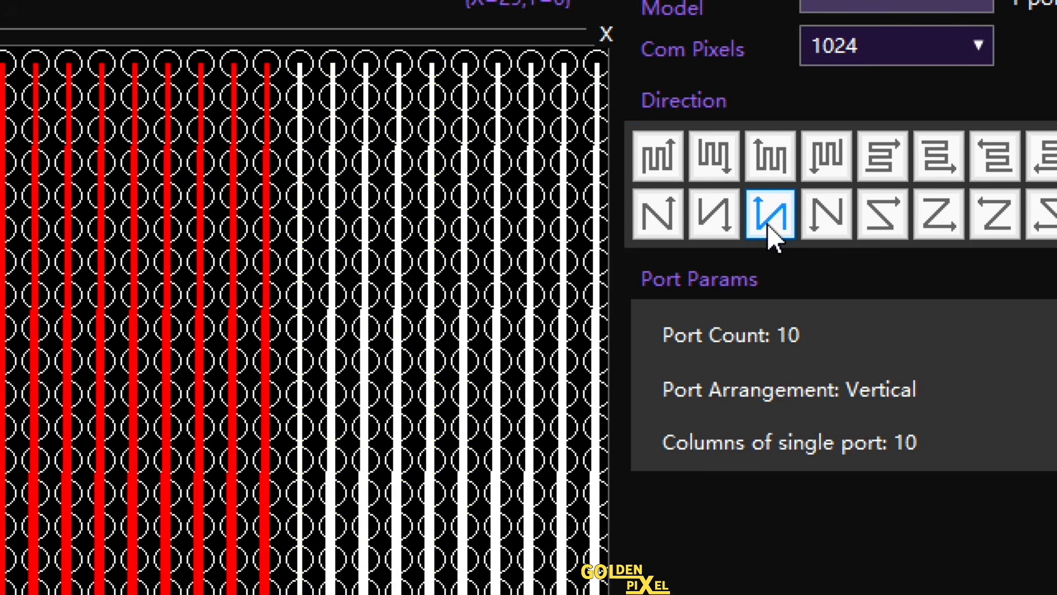
click(713, 152)
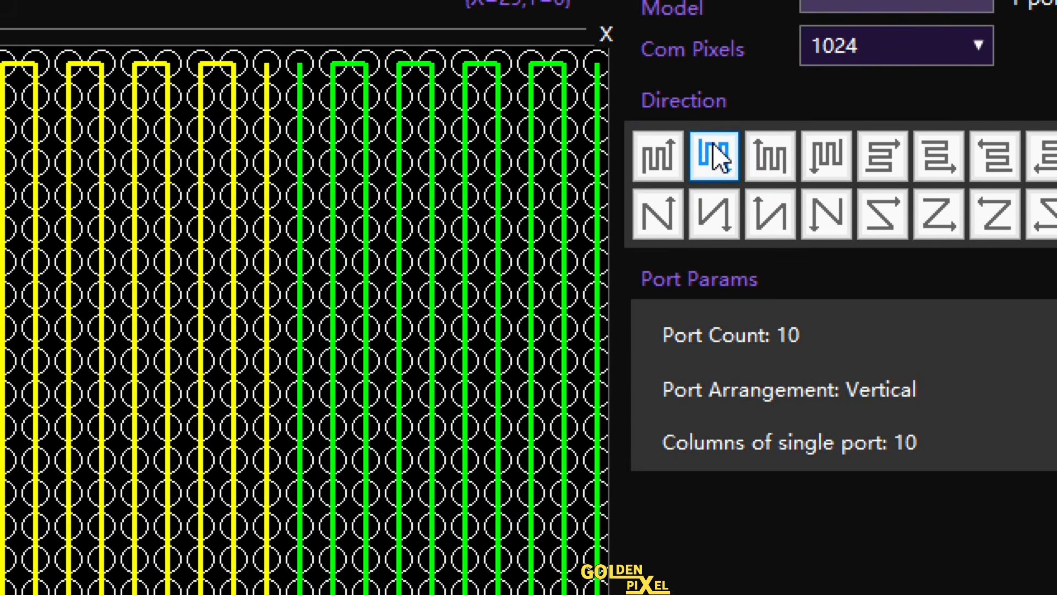
click(647, 154)
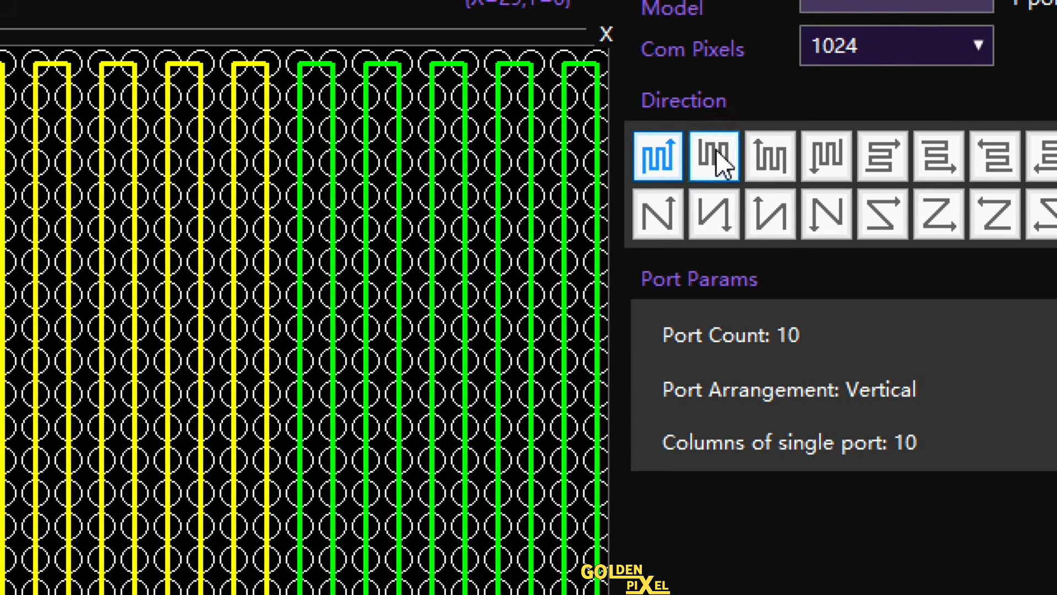
click(729, 146)
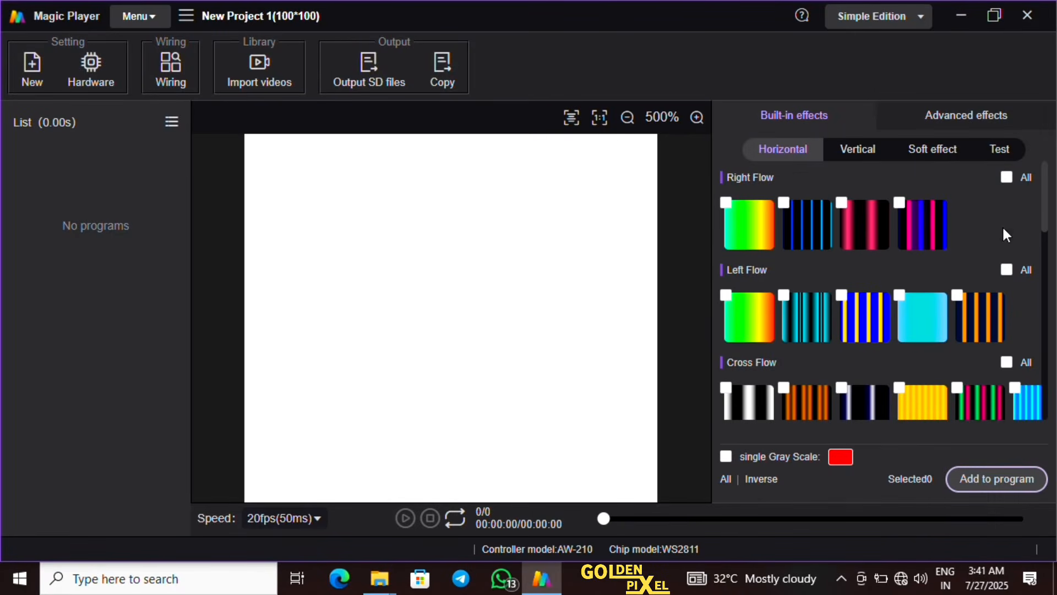
Add the black-orange striped and blue-cyan-yellow Cross Flow horizontal effects to the program list and play the first entry
drag(1047, 201, 1055, 268)
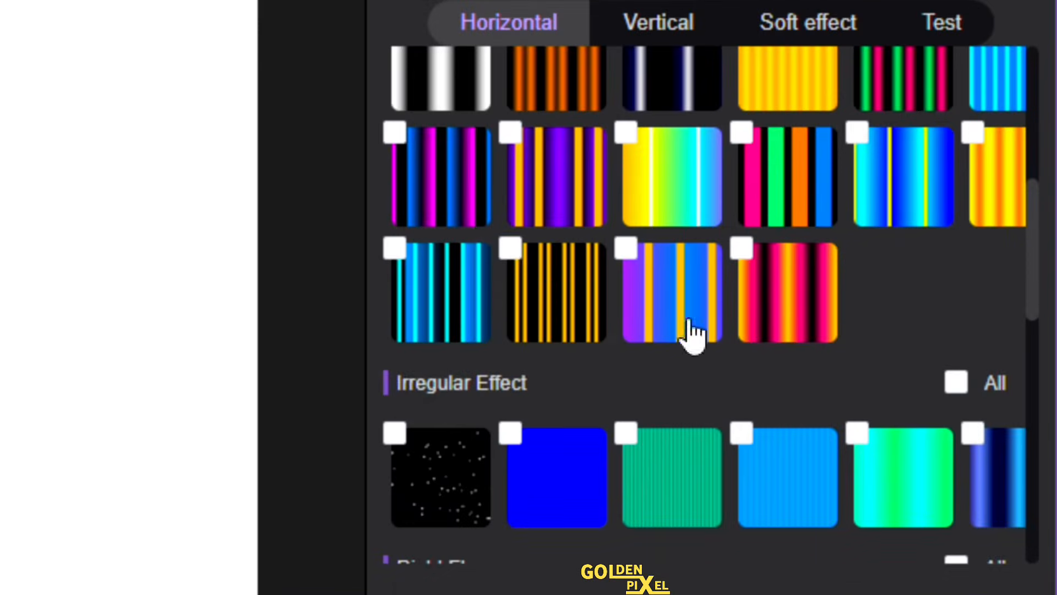
click(511, 249)
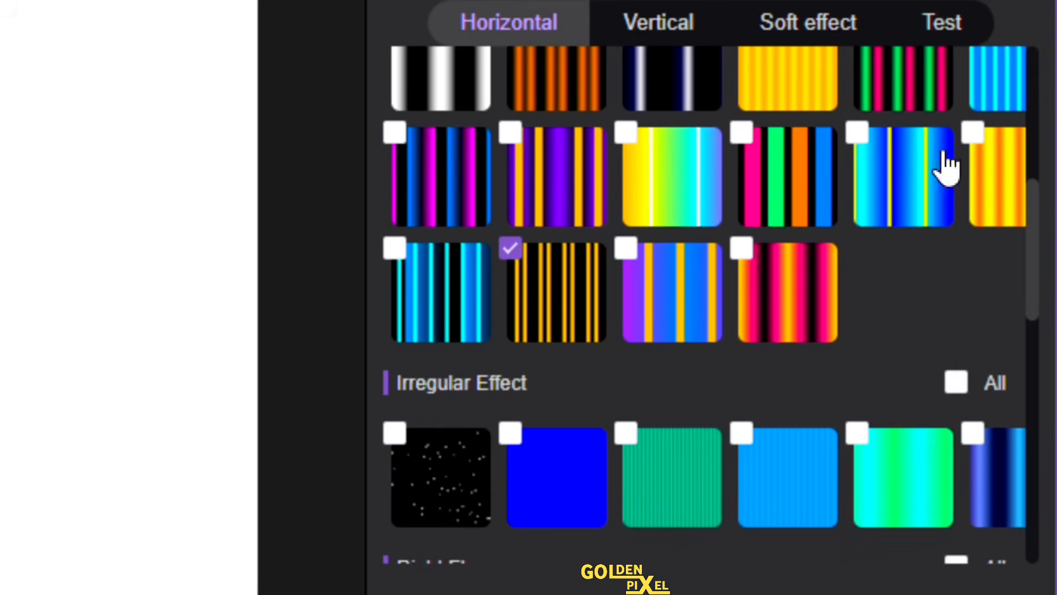
click(860, 138)
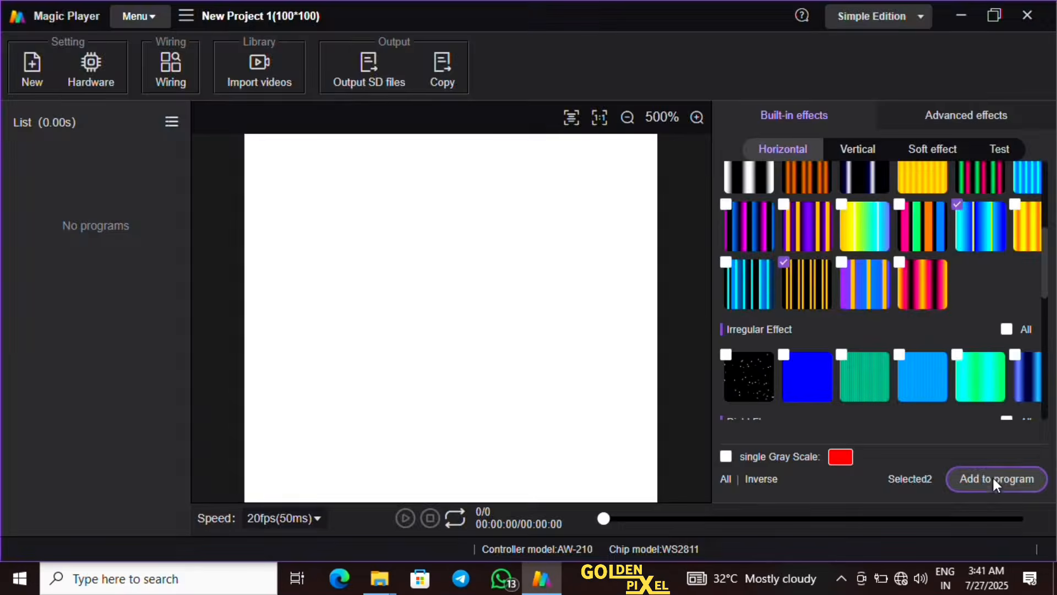
click(992, 477)
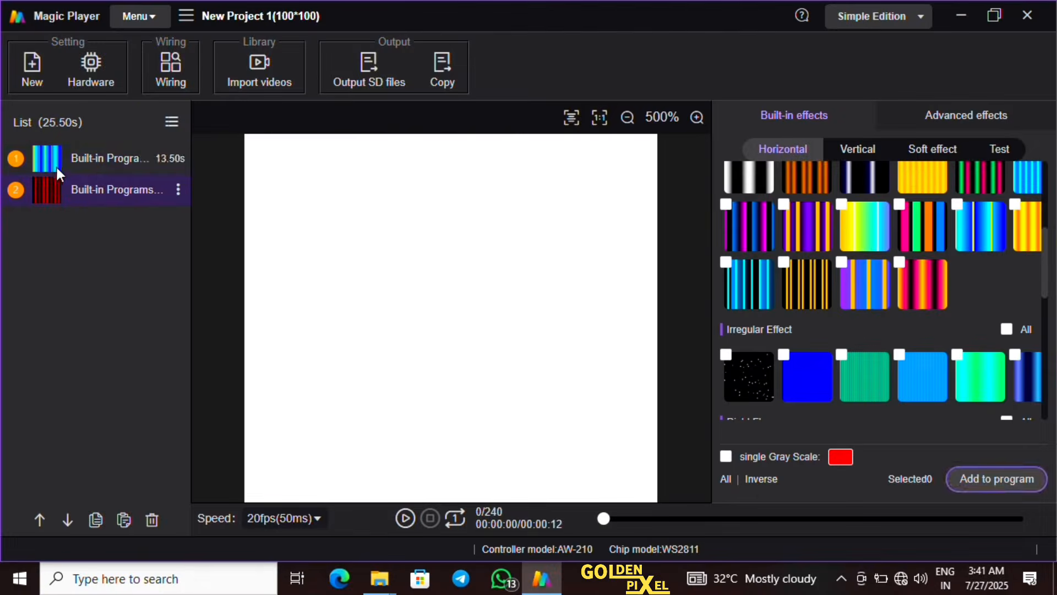
click(56, 167)
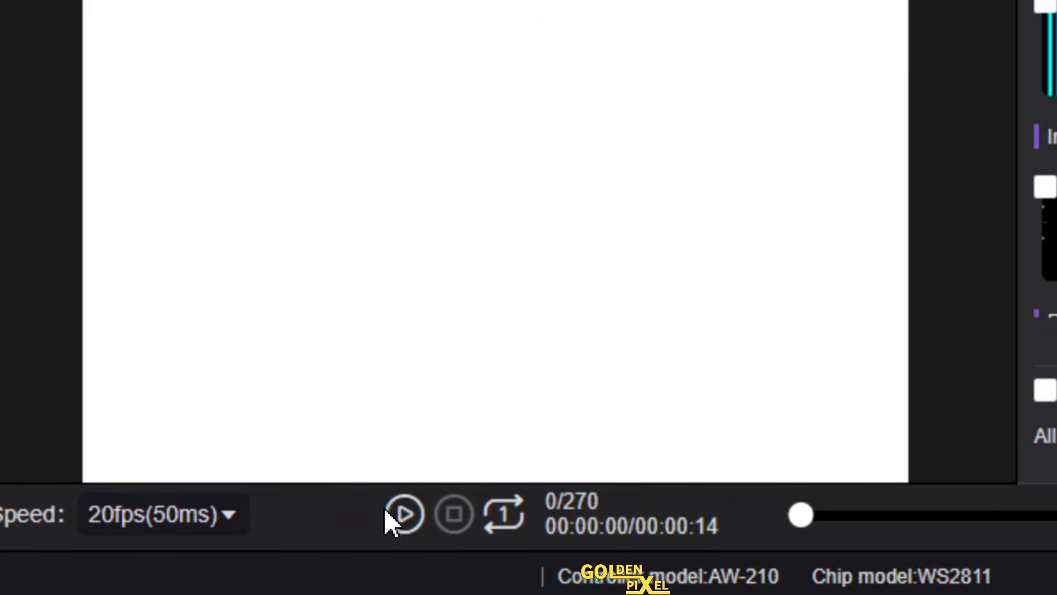
click(399, 514)
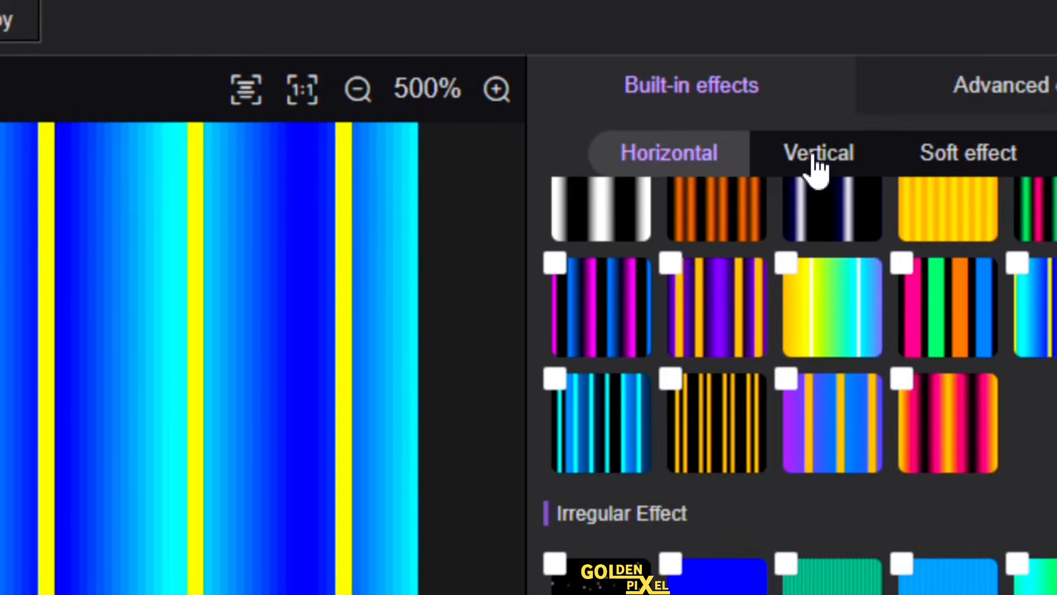
Add the vertical Irregular Effect with an orange band on black to the program list
click(815, 157)
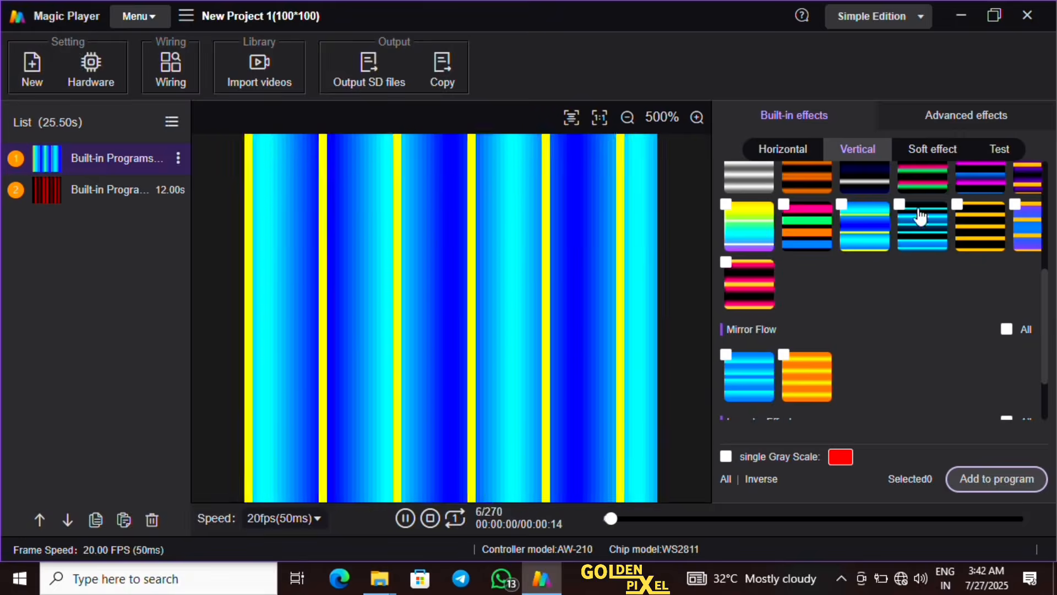
scroll(1048, 322, down, 2)
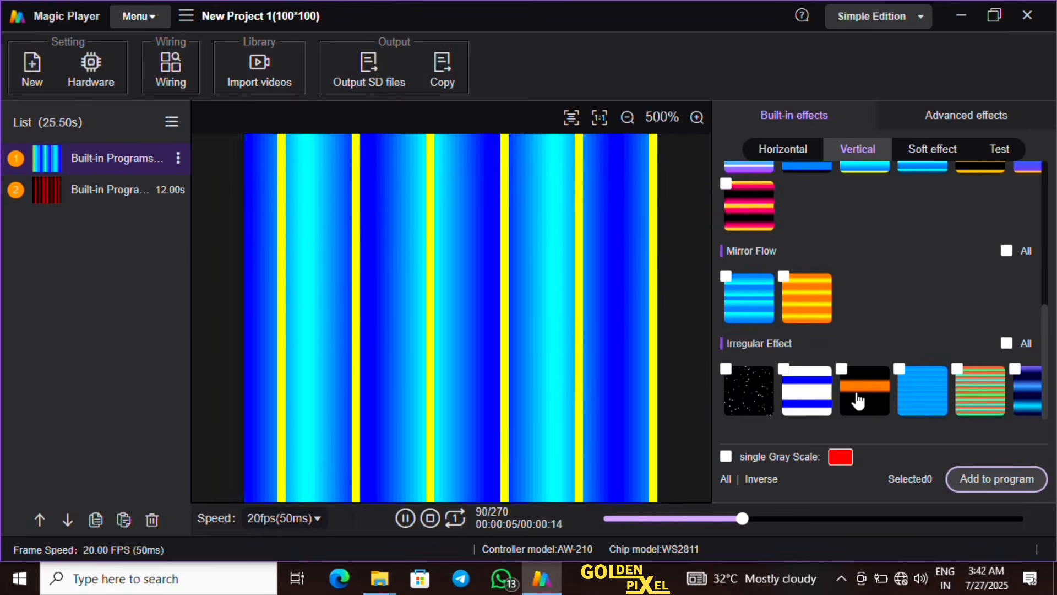
click(856, 401)
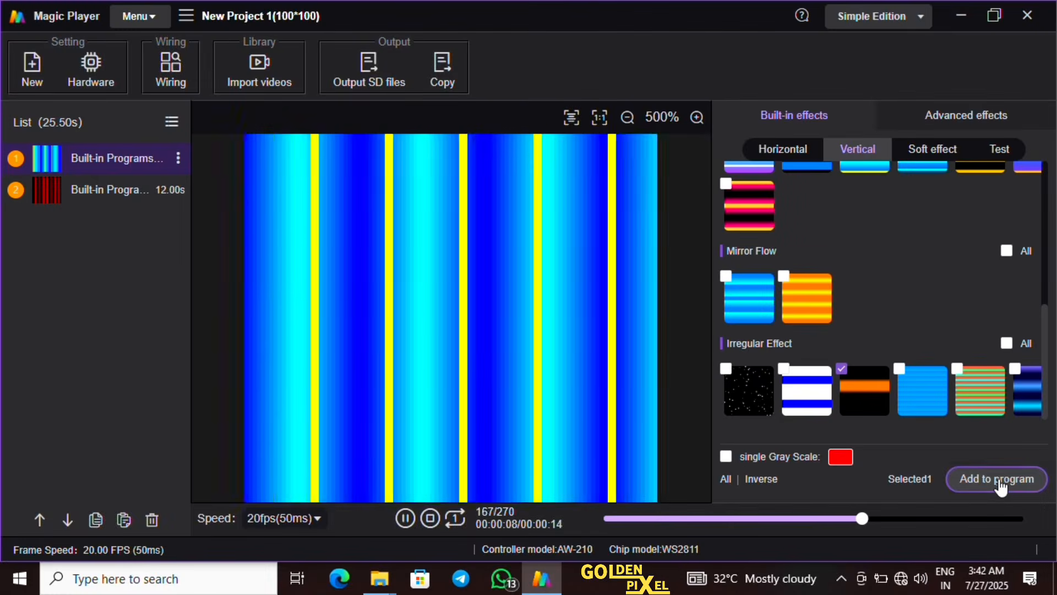
click(999, 479)
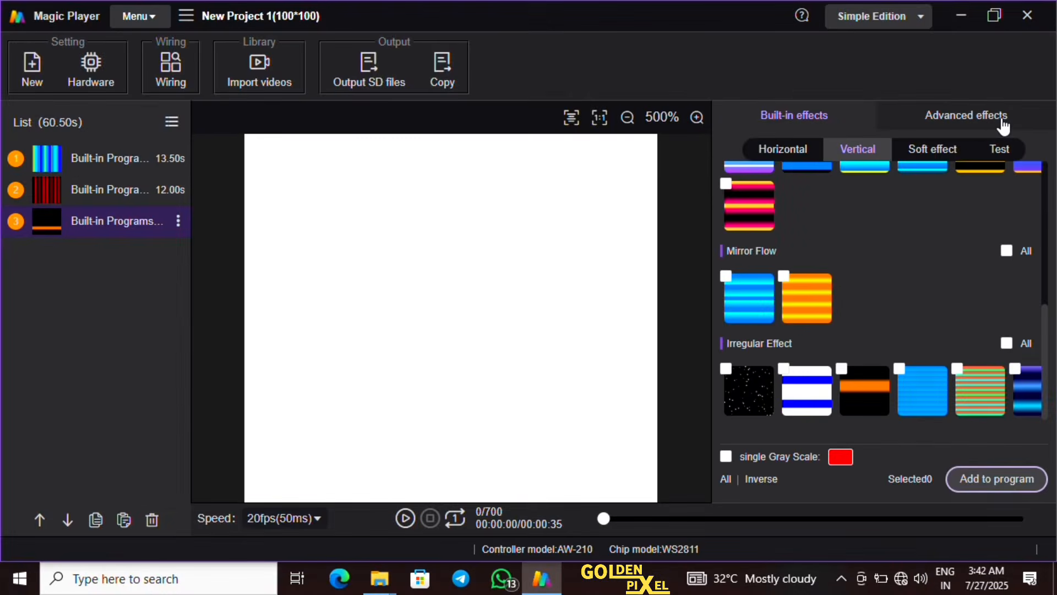
Preview the Dynamics colorful advanced effects and add the blue concentric-squares animation to the program list with its default colours
click(1003, 127)
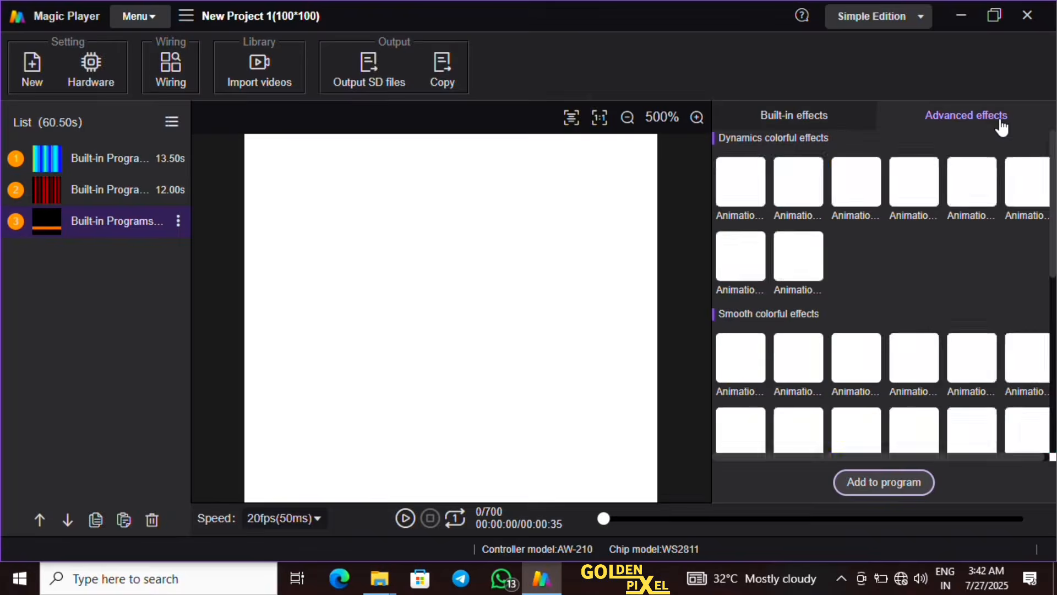
click(806, 205)
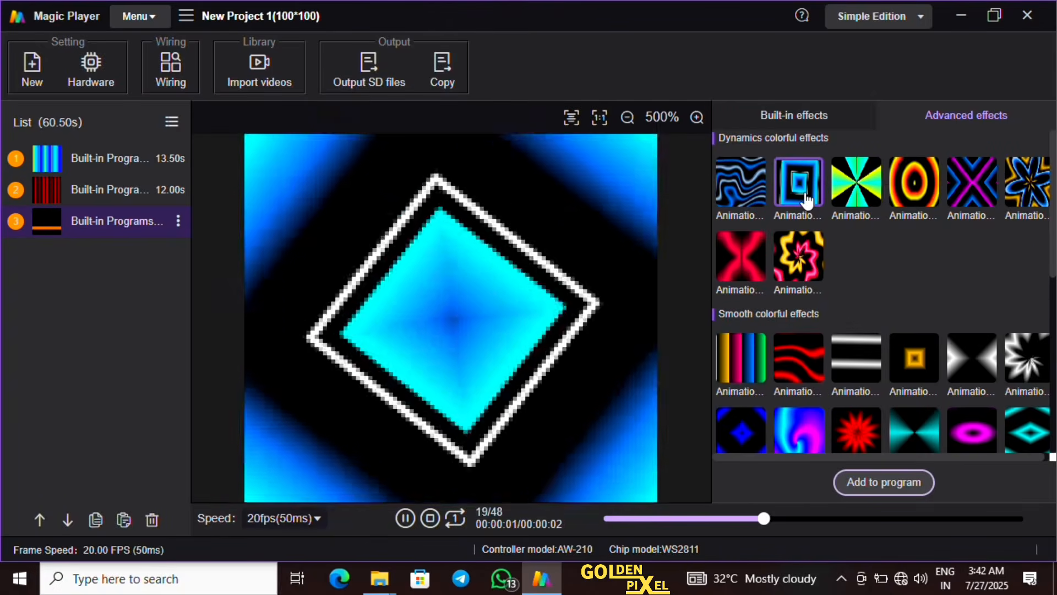
click(912, 182)
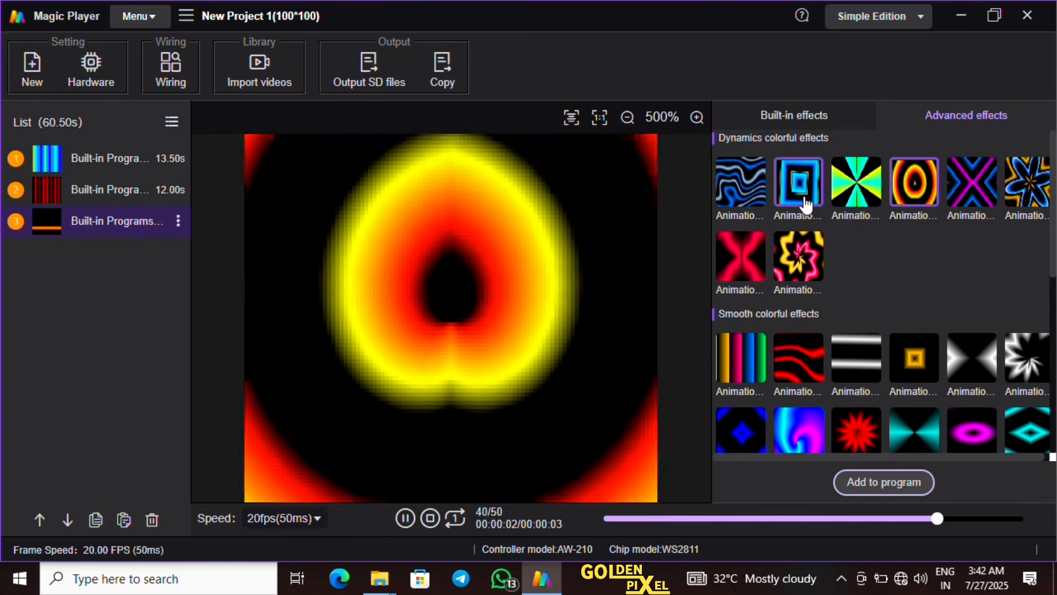
click(805, 206)
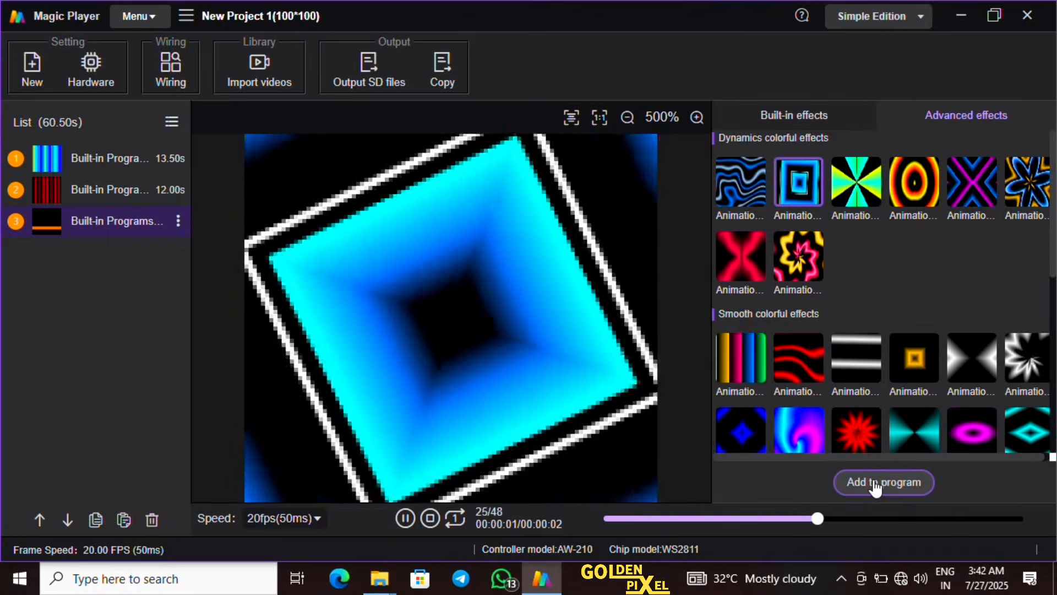
click(876, 487)
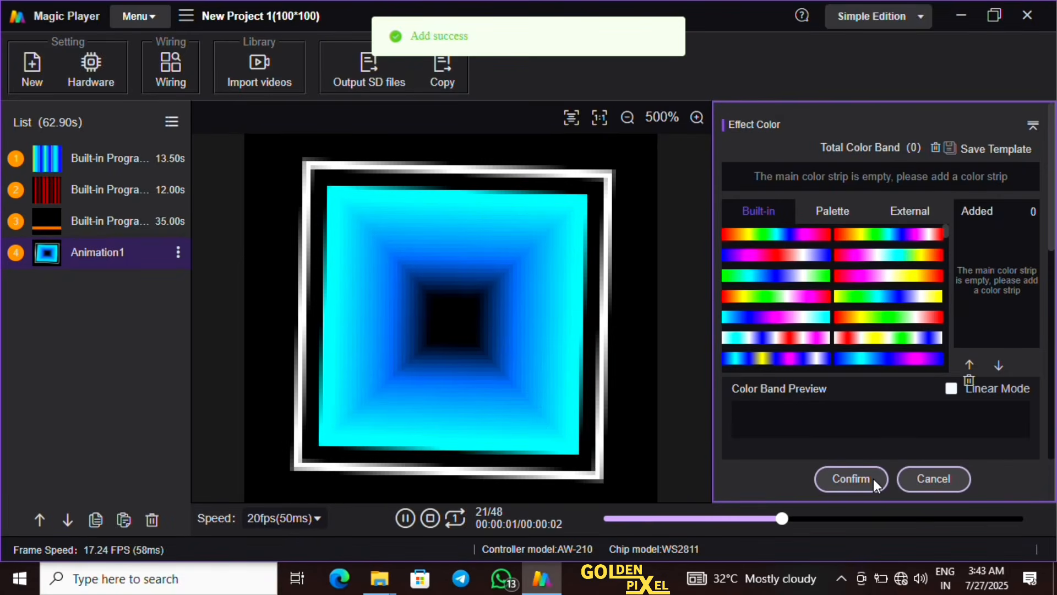
click(873, 478)
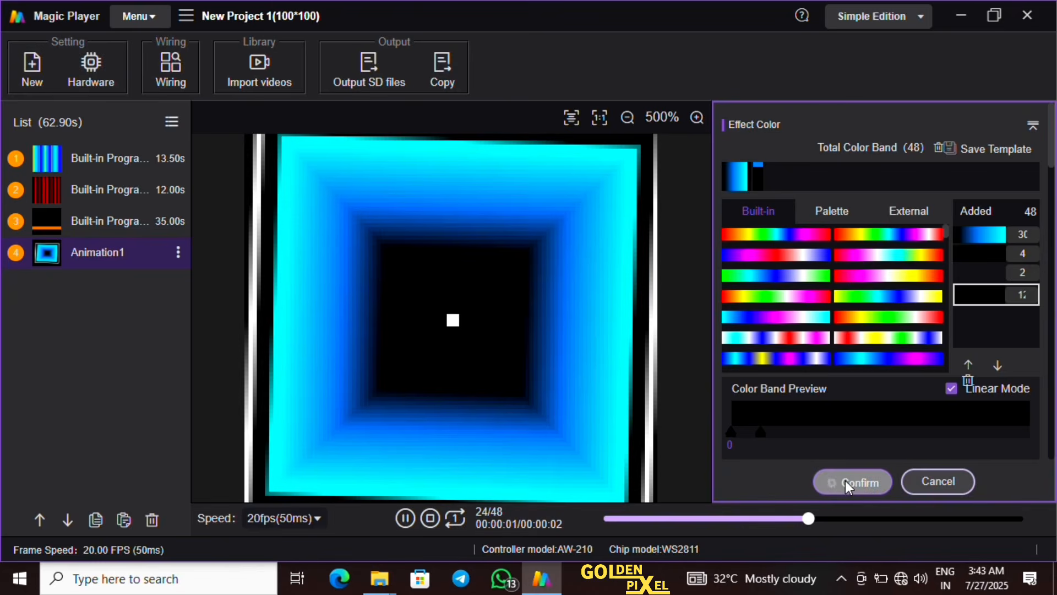
click(851, 483)
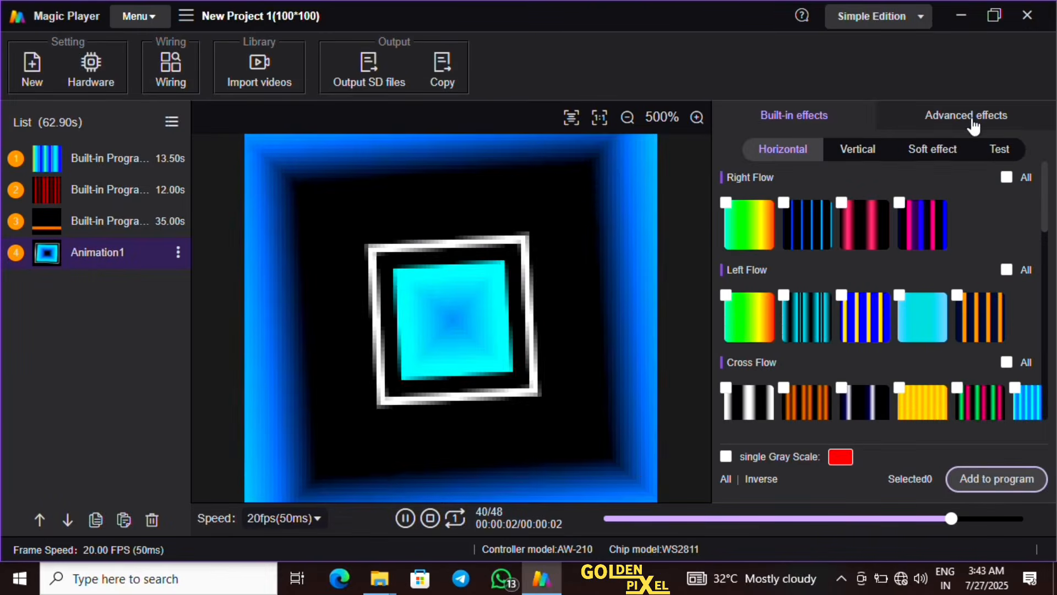
Add the pink and yellow flower animation from the Dynamics colorful advanced effects to the program list
click(972, 129)
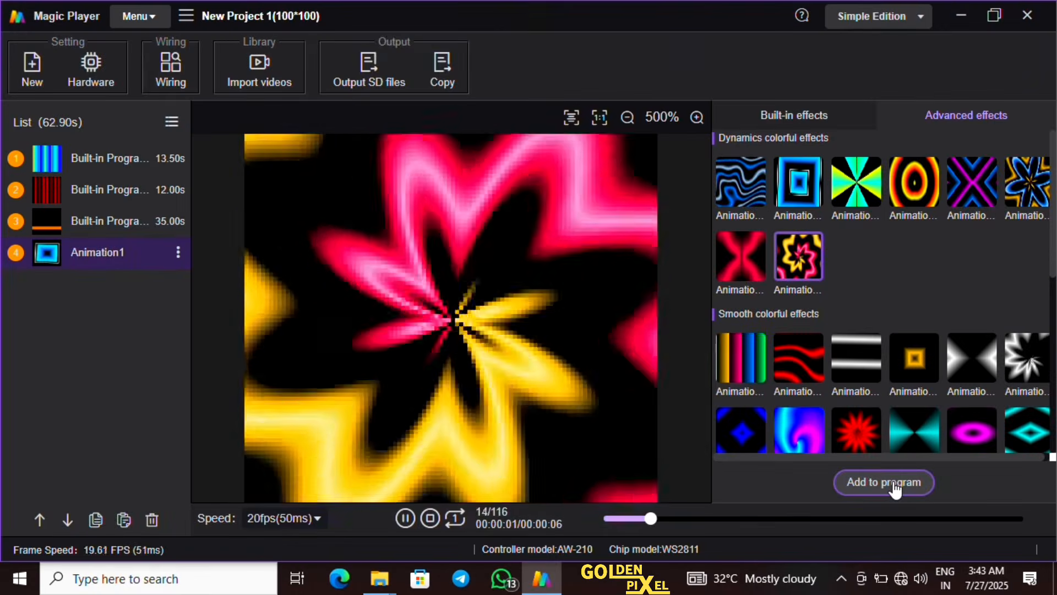
click(895, 487)
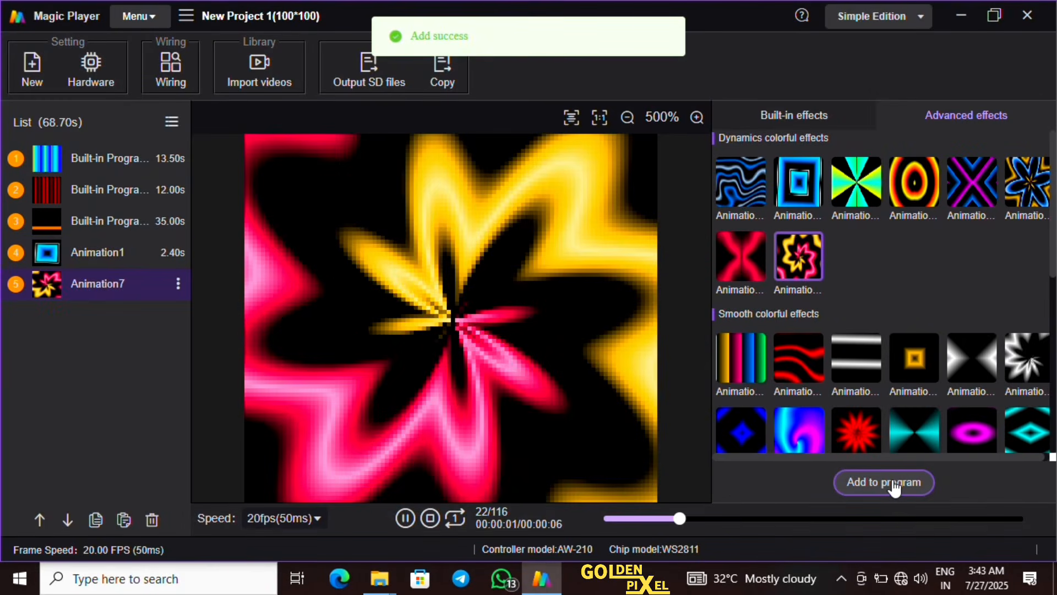
click(895, 485)
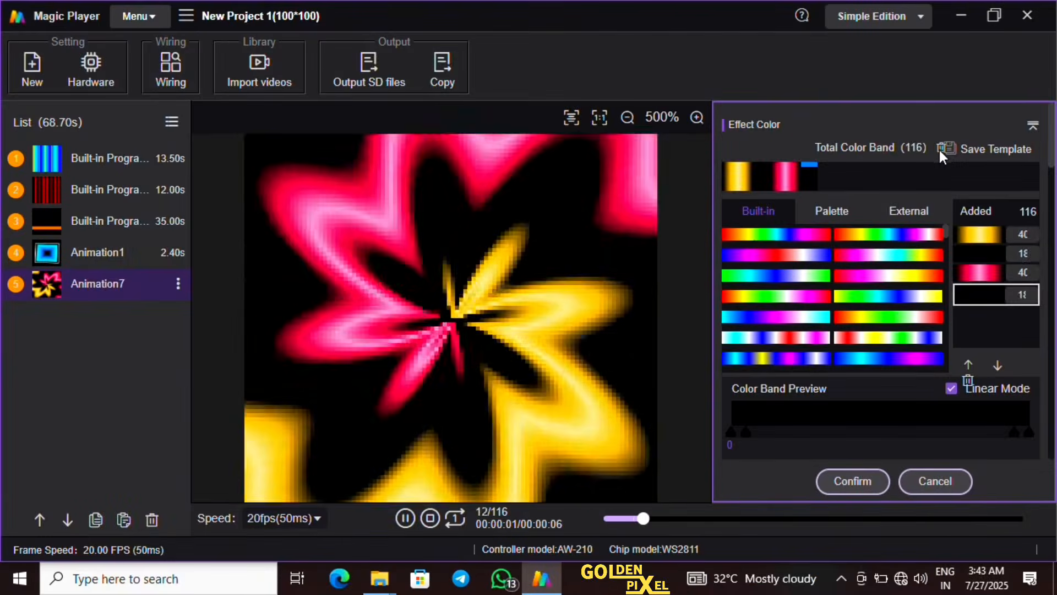
Replace all colour bands of the flower animation with the built-in black-red and blue-white strips
click(941, 149)
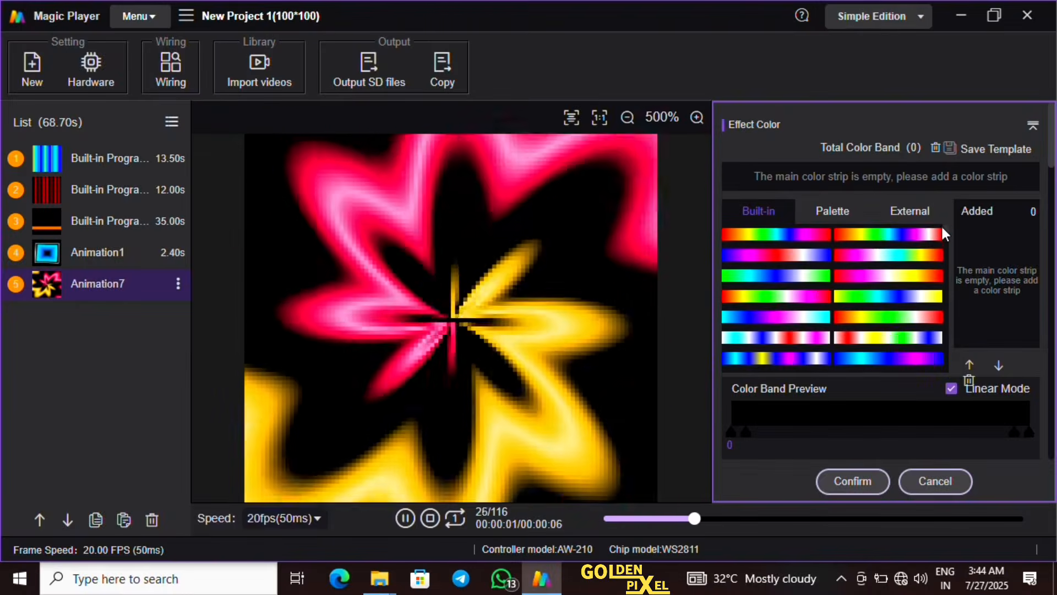
drag(945, 236, 949, 249)
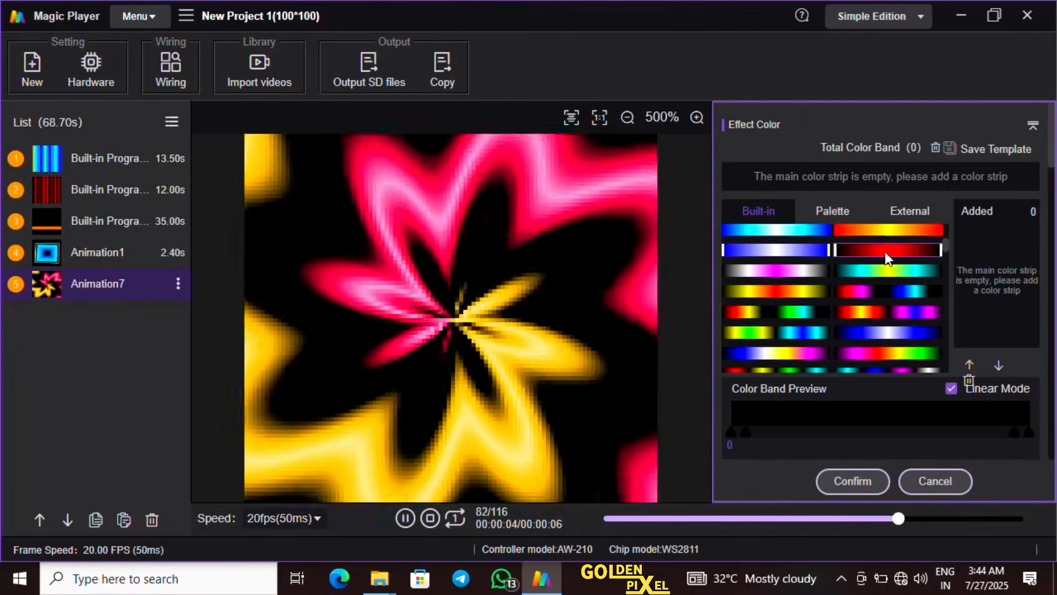
click(884, 252)
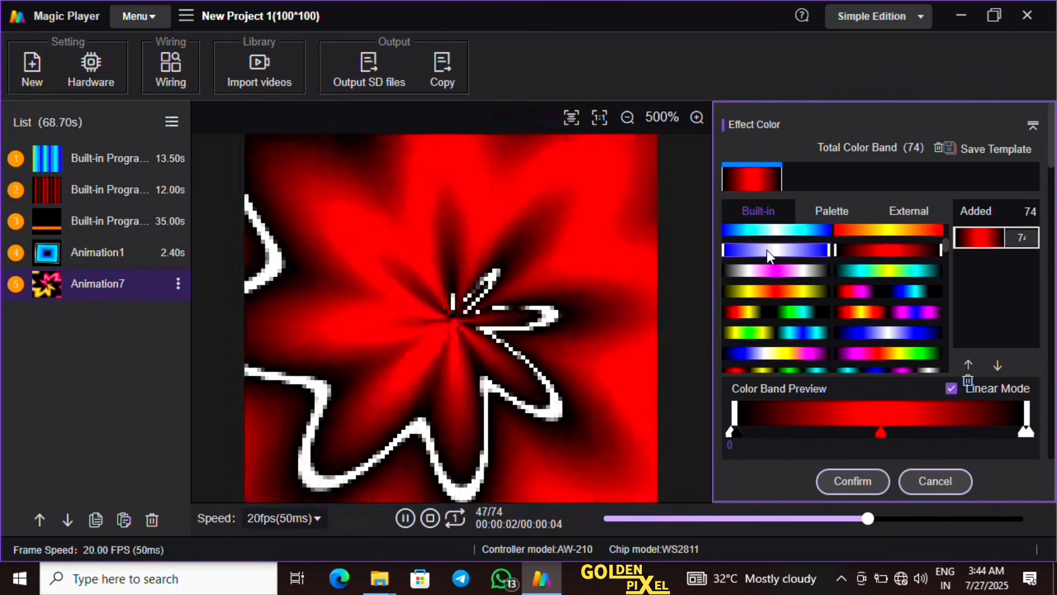
click(768, 253)
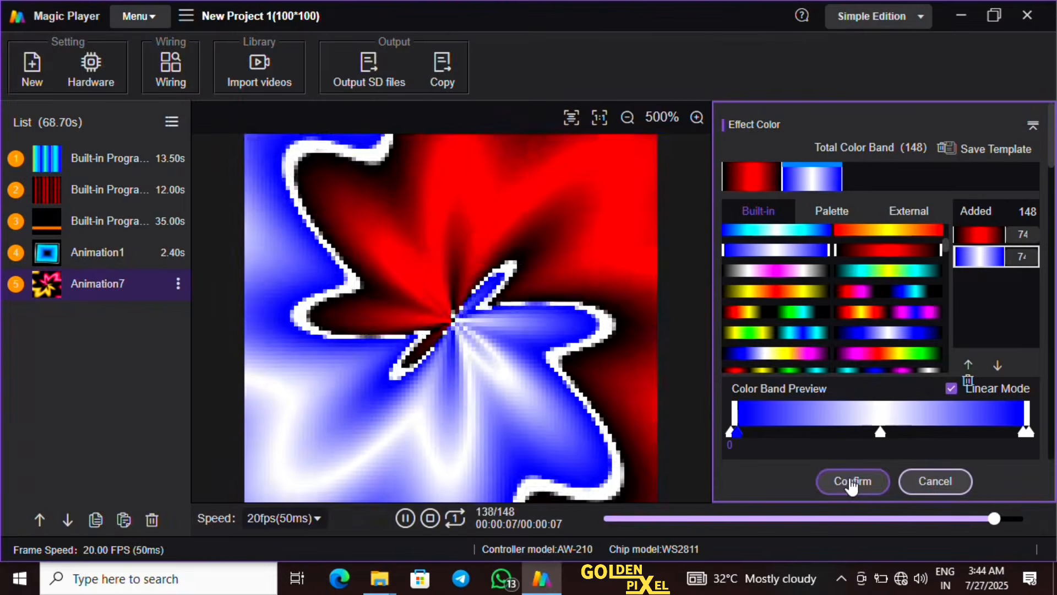
click(852, 484)
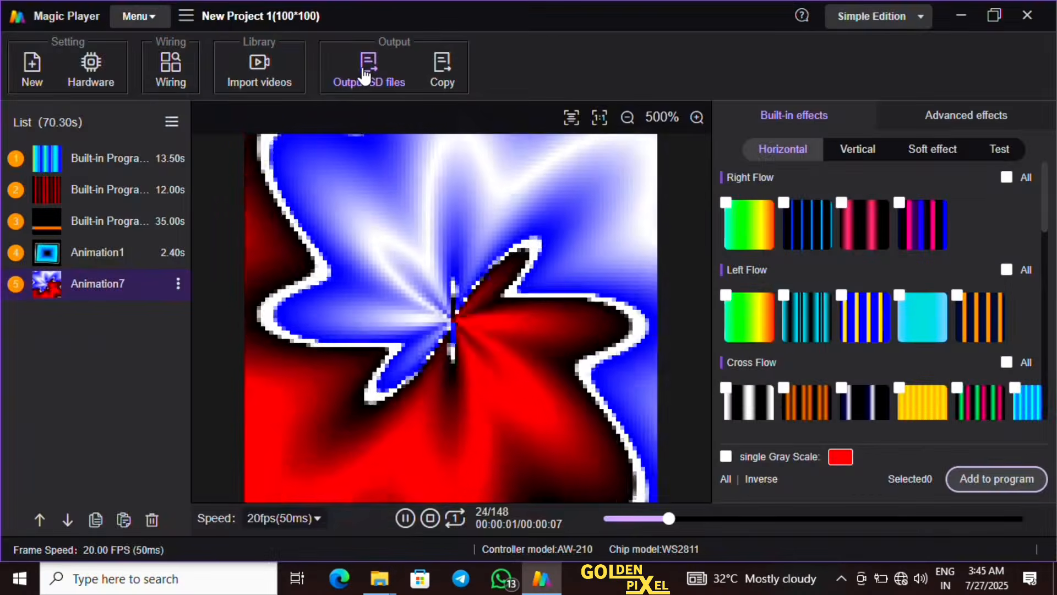
Output the project's SD files and inspect the disks offered for copying to card, leaving without copying
click(364, 74)
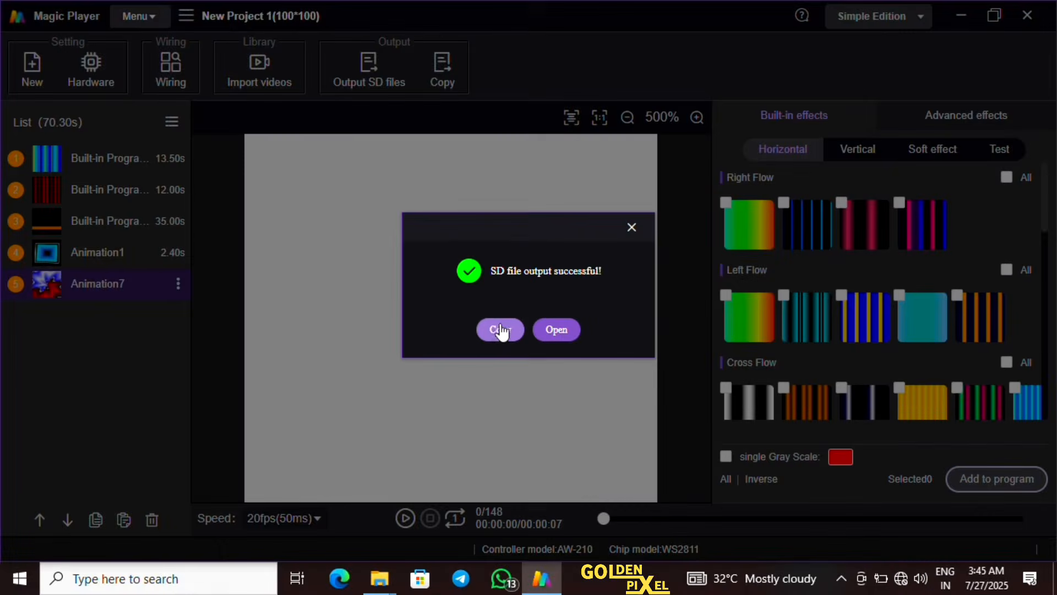
click(501, 330)
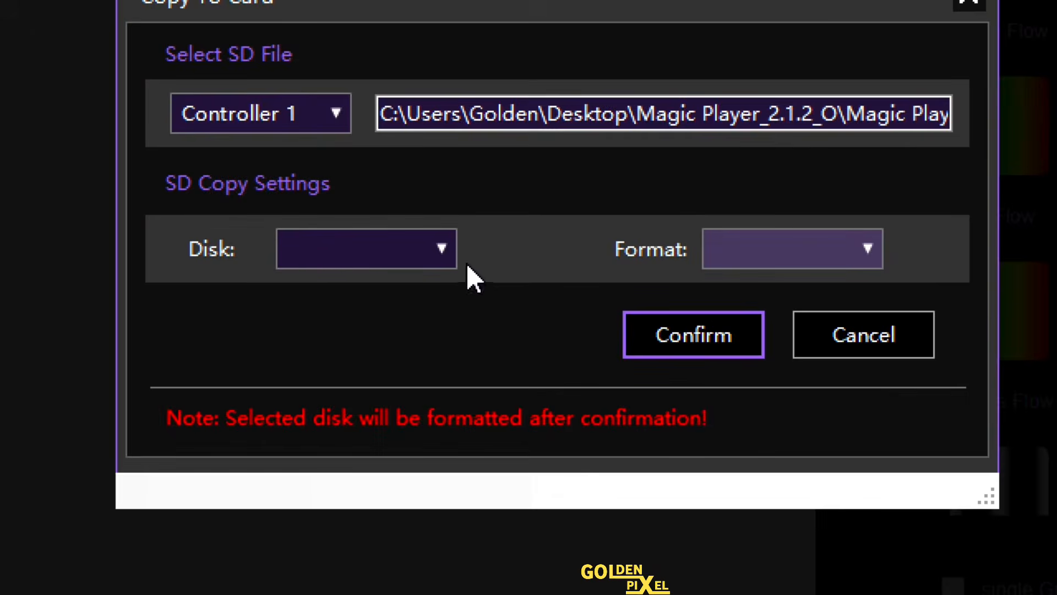
click(445, 246)
click(445, 246)
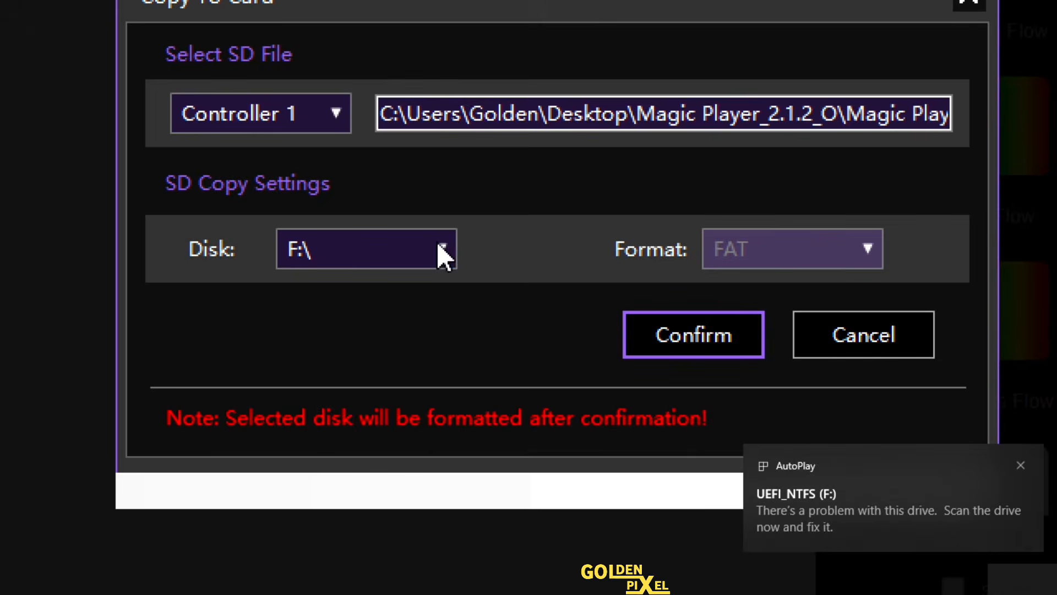
click(441, 254)
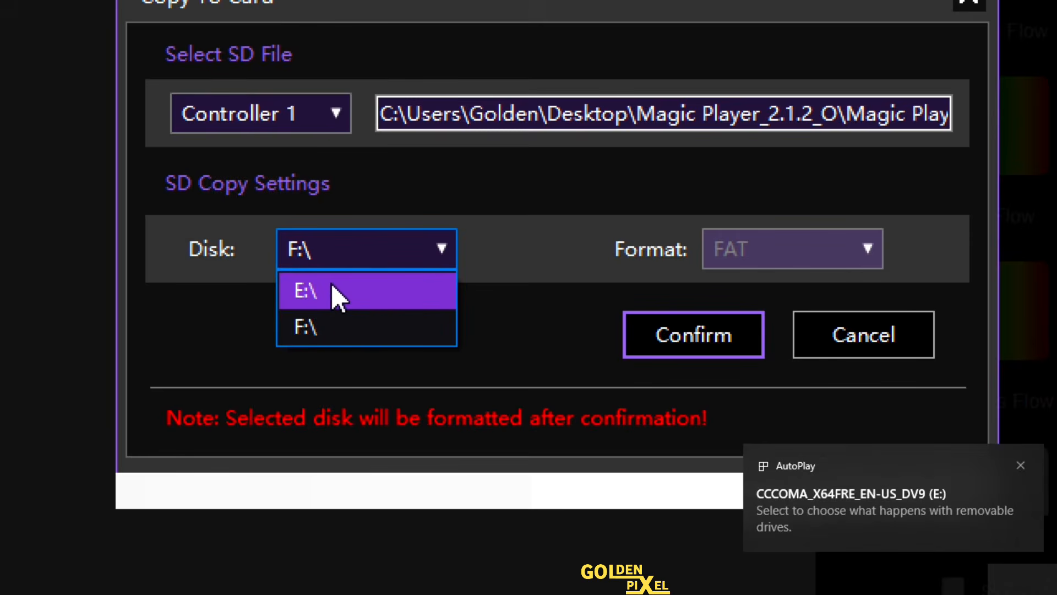
click(446, 247)
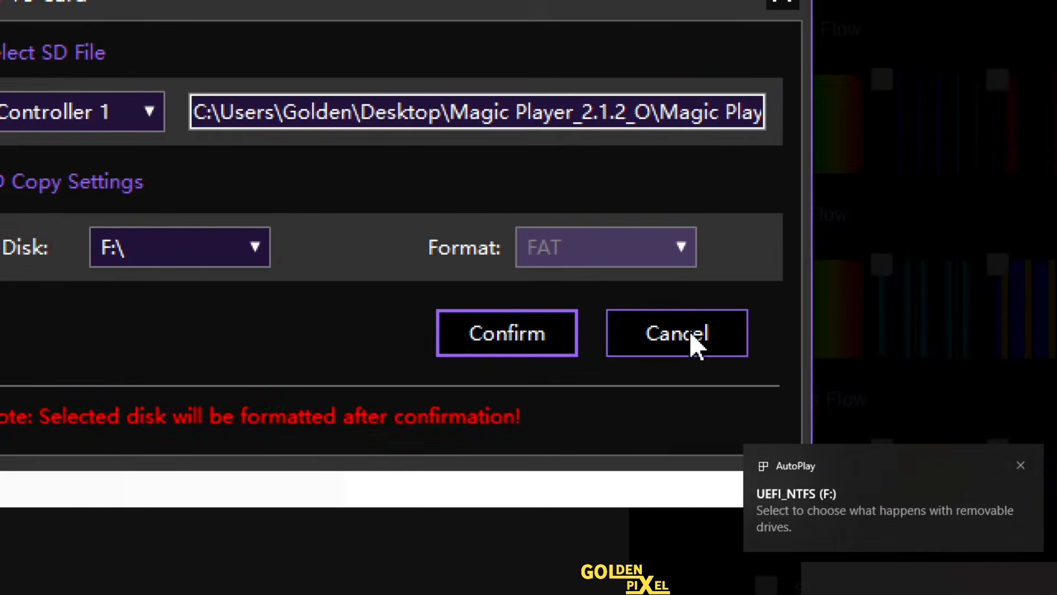
click(691, 334)
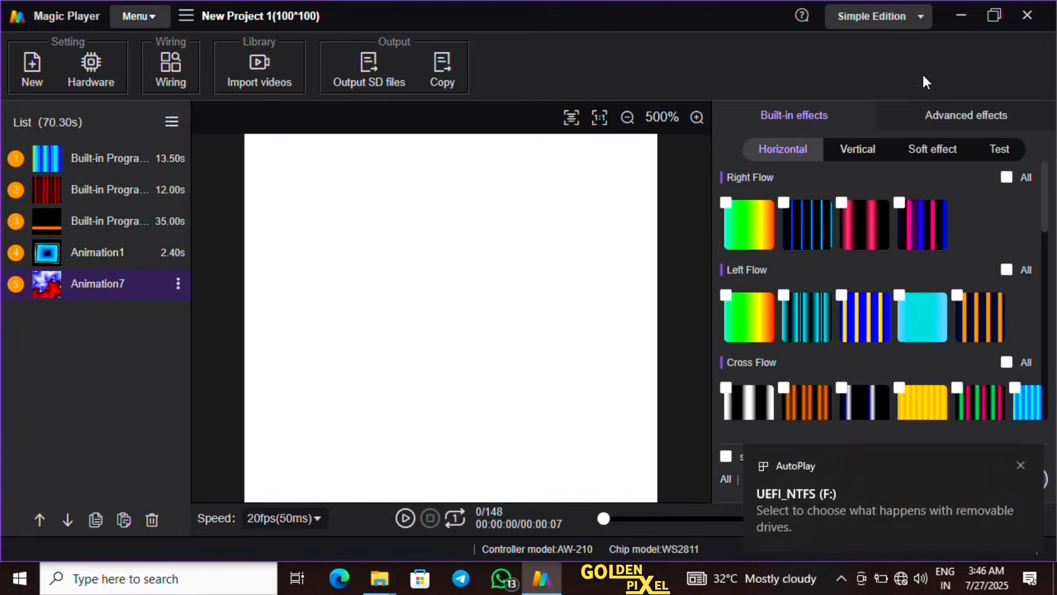
Check the connected drives in This PC, closing the open folder window, and return to Magic Player
click(958, 16)
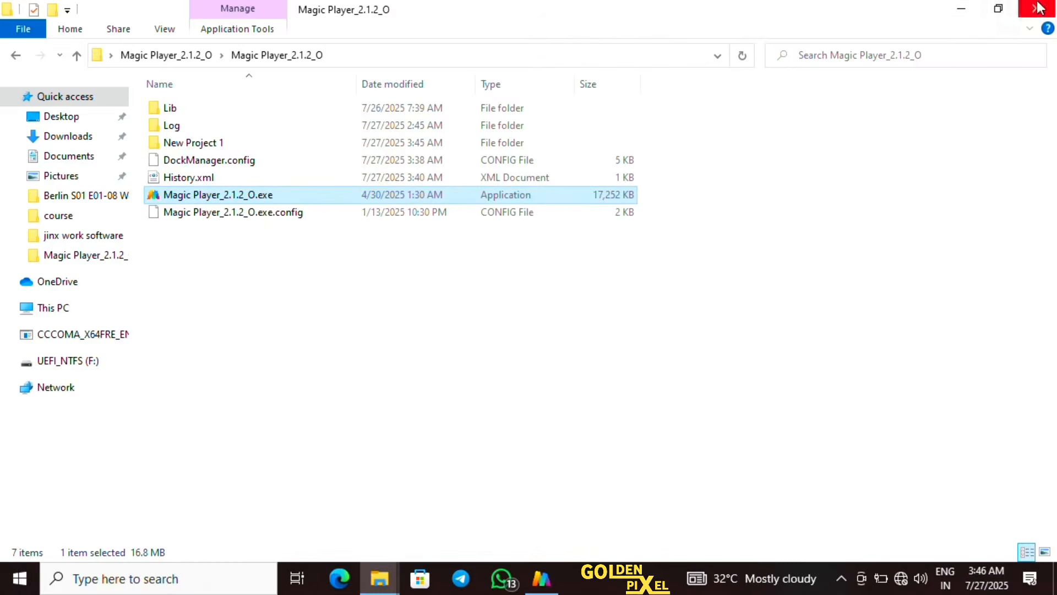
click(1039, 8)
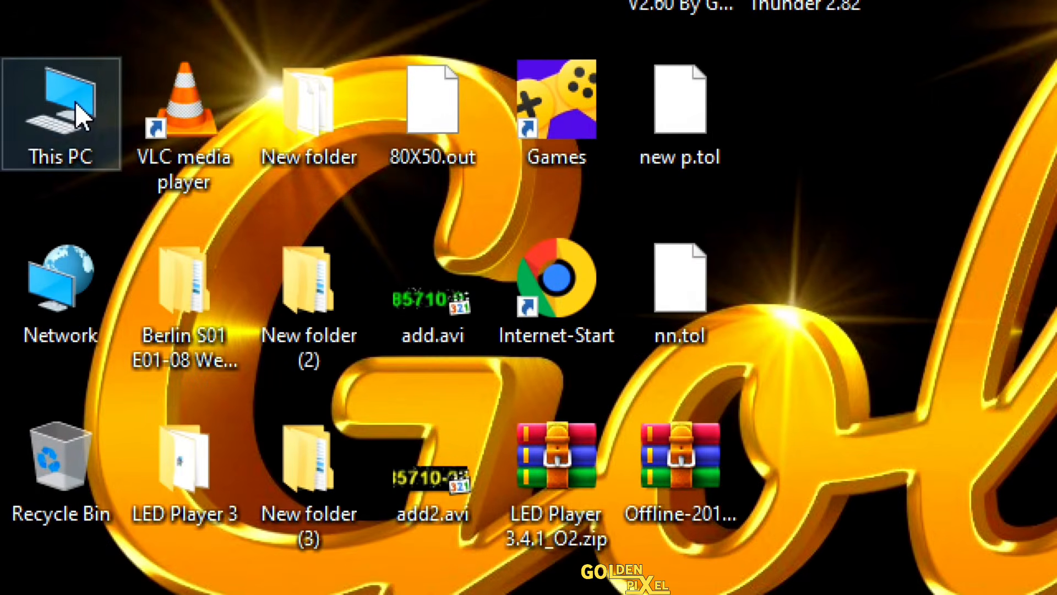
double_click(75, 101)
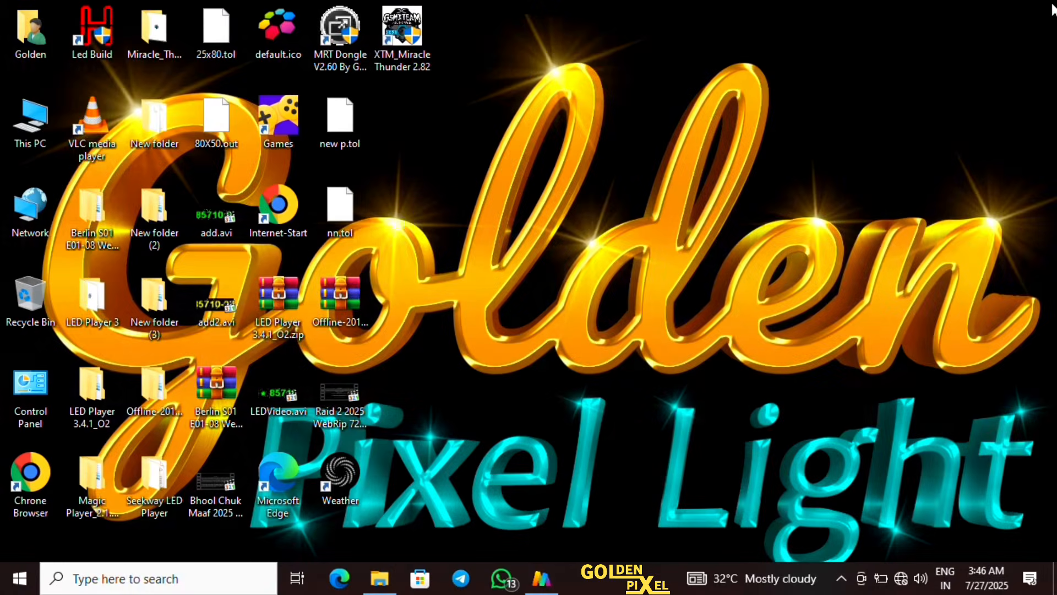
click(542, 578)
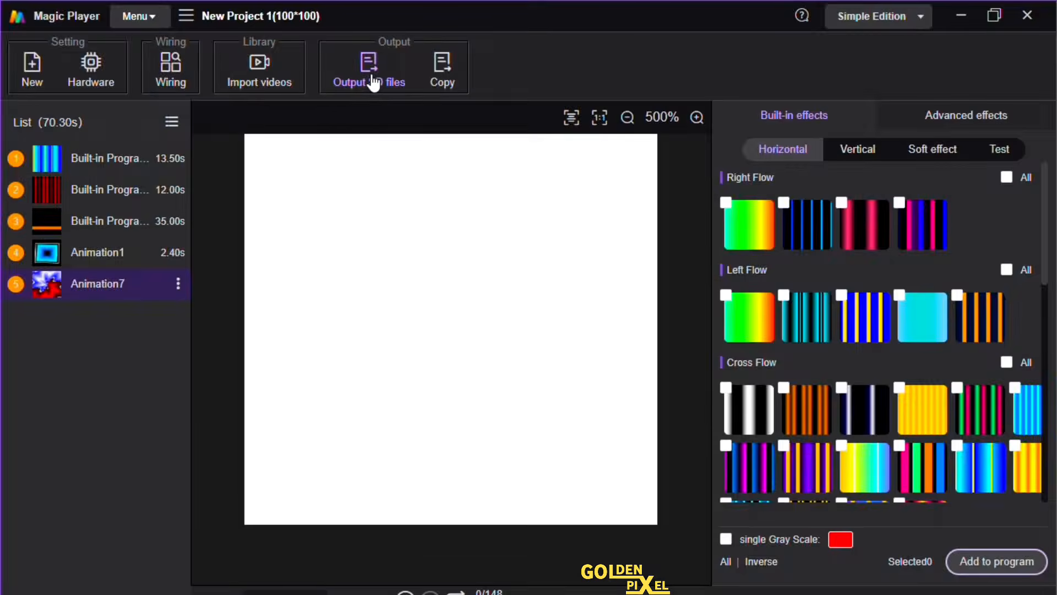
Output the project's SD files and copy Controller 1's file to disk E:\, accepting the formatting of the disk
click(373, 82)
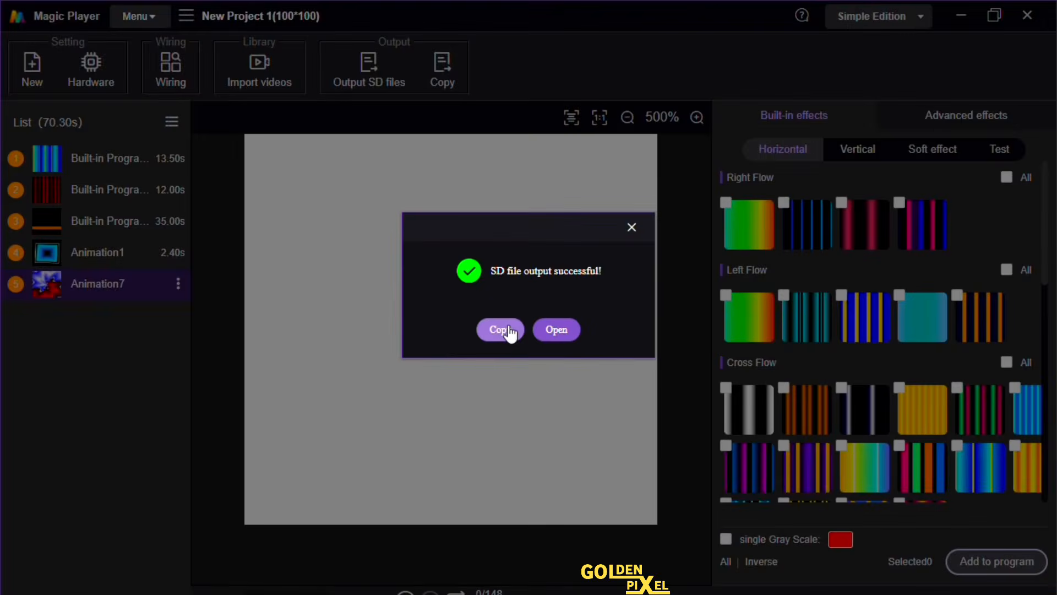
click(507, 328)
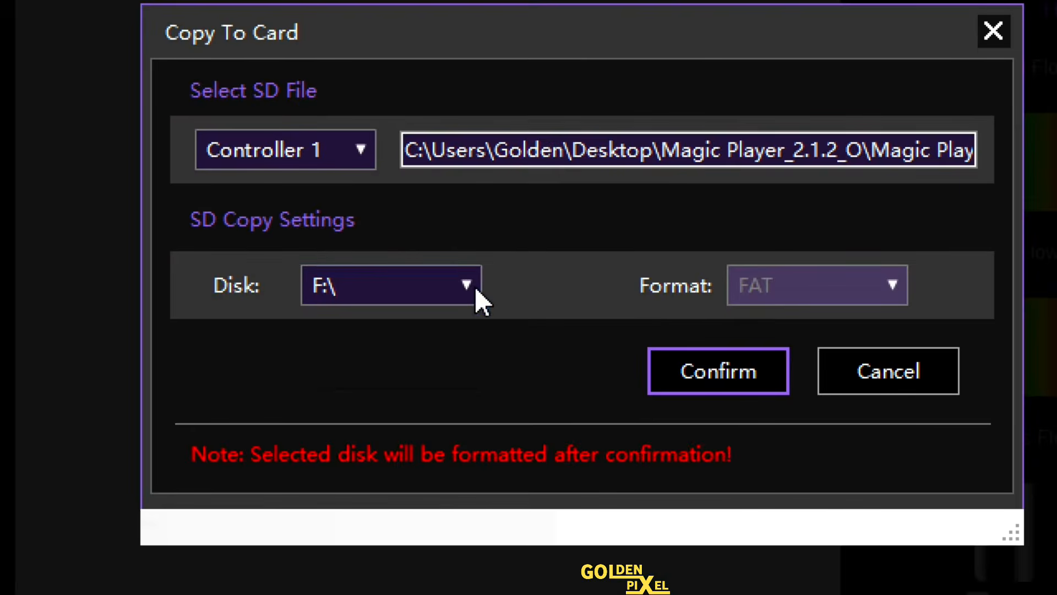
click(470, 285)
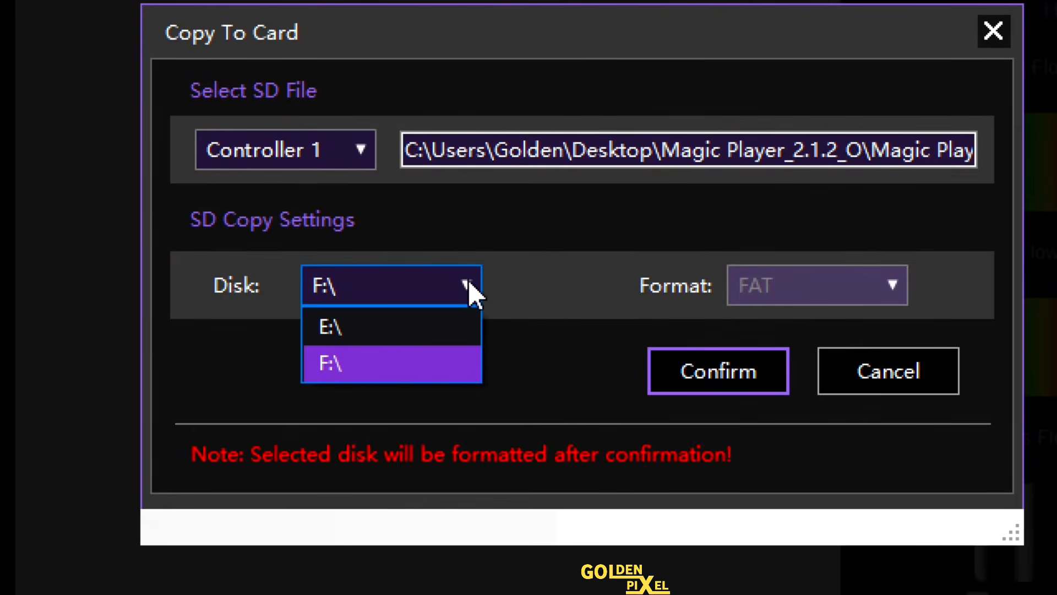
click(344, 330)
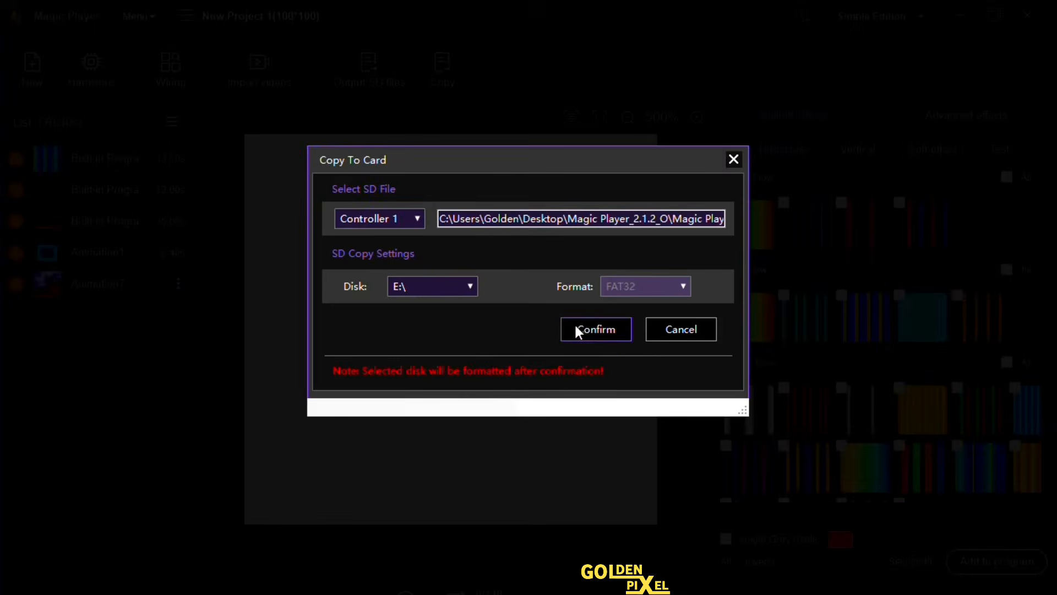
click(680, 363)
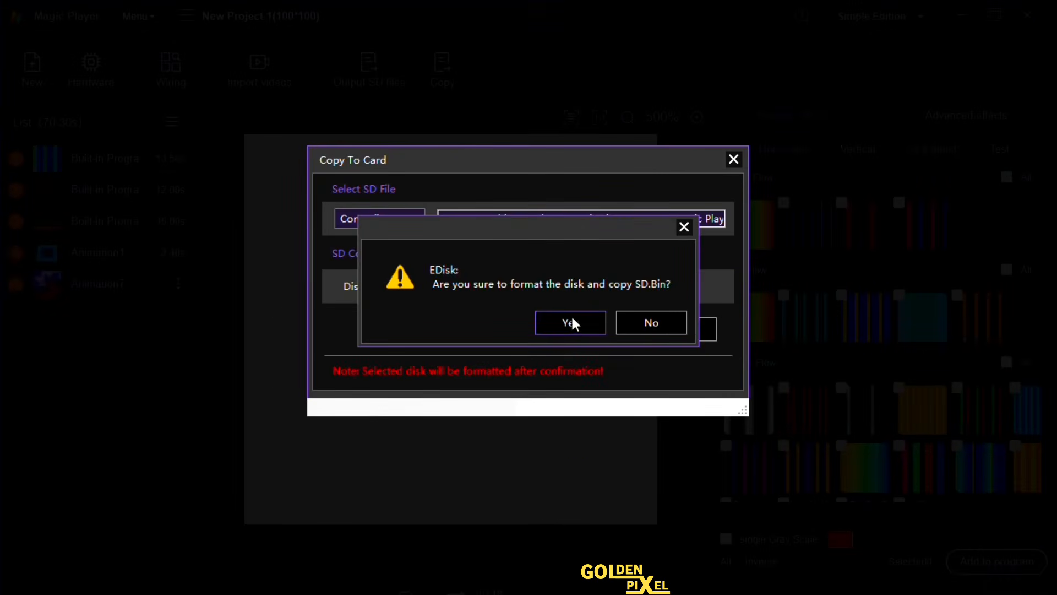
click(570, 324)
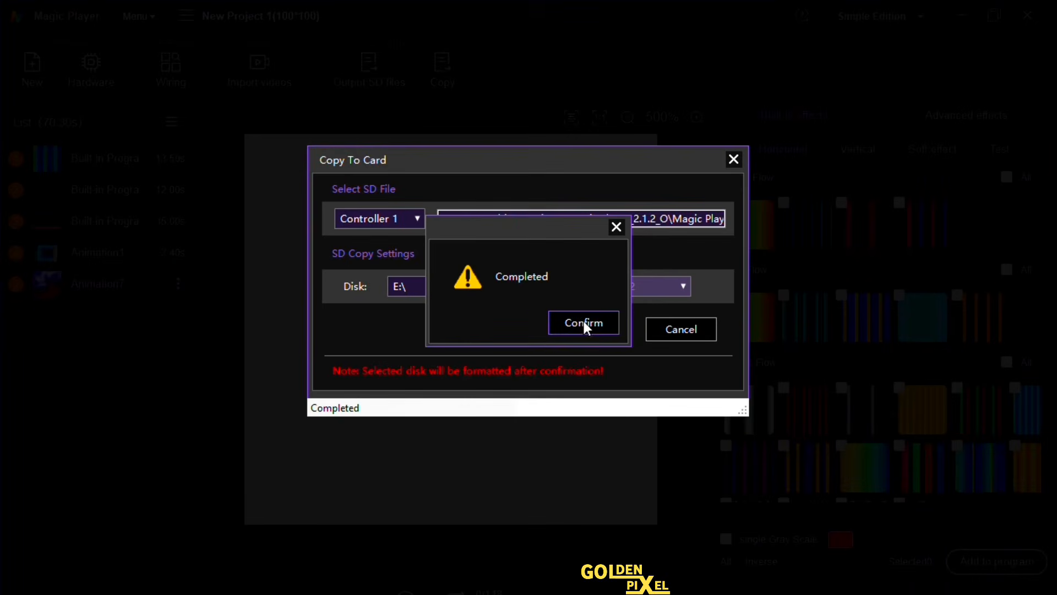
click(584, 322)
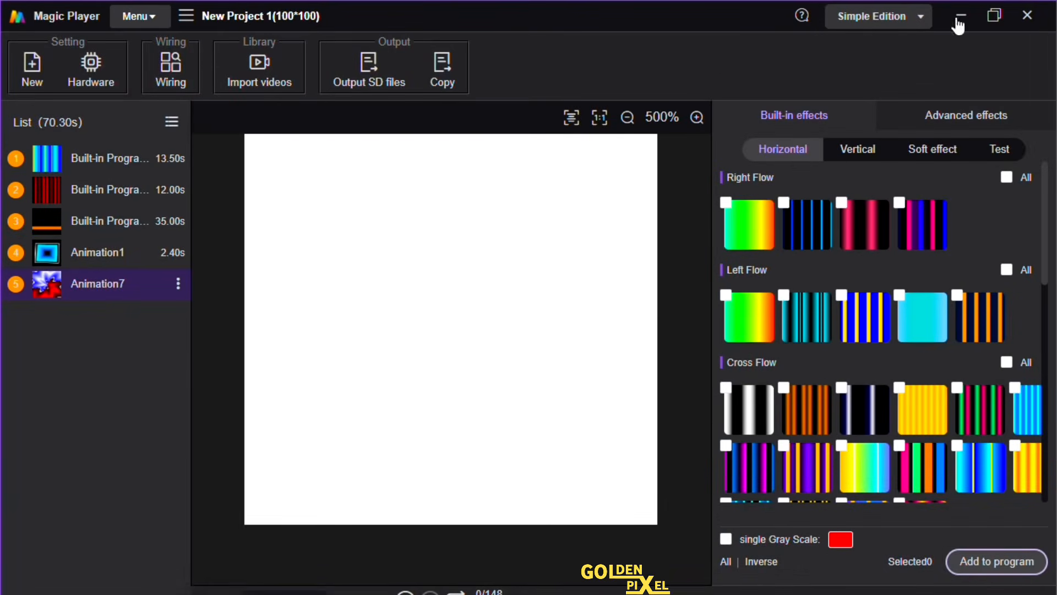
Switch to File Explorer and check the copied SD file on USB drive E
click(961, 22)
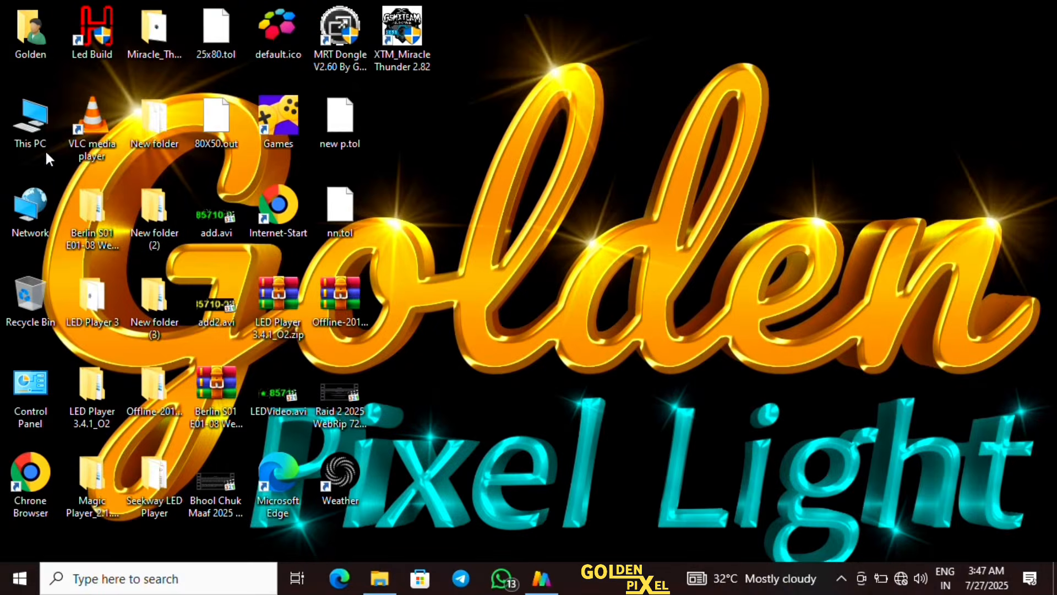
double_click(30, 124)
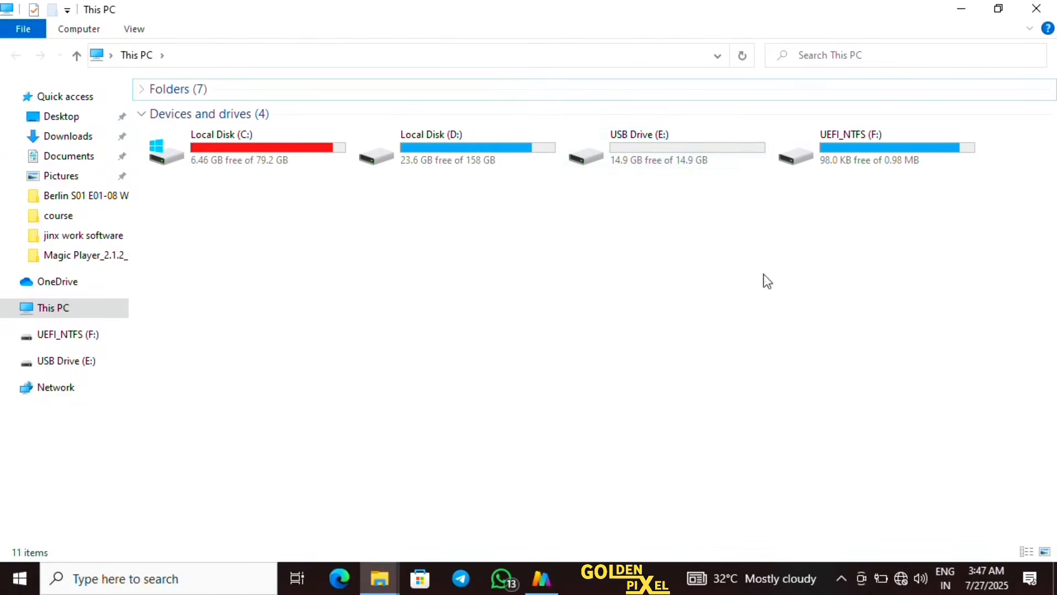
double_click(690, 144)
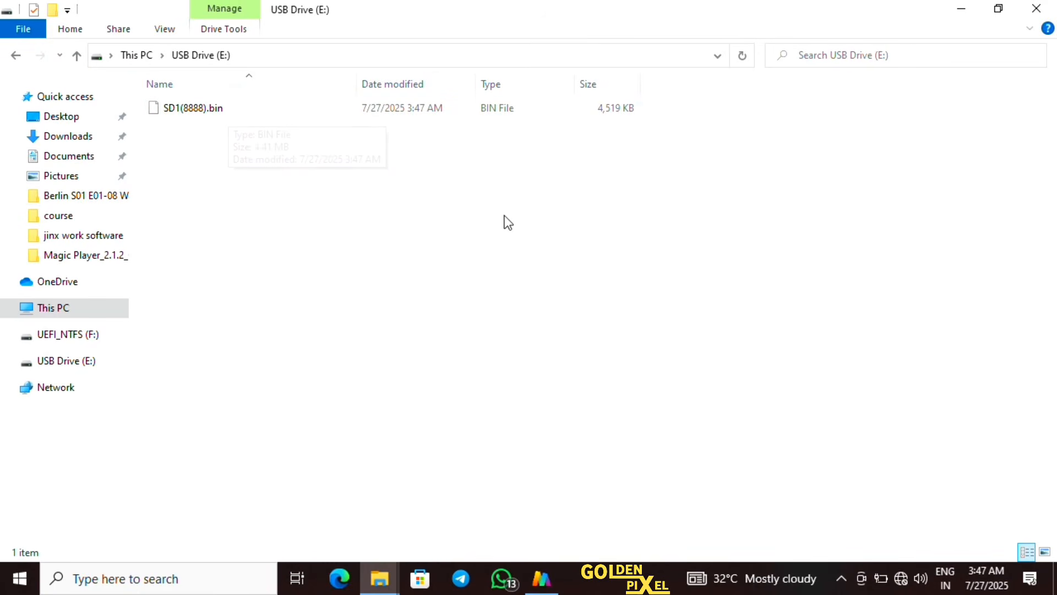
click(77, 56)
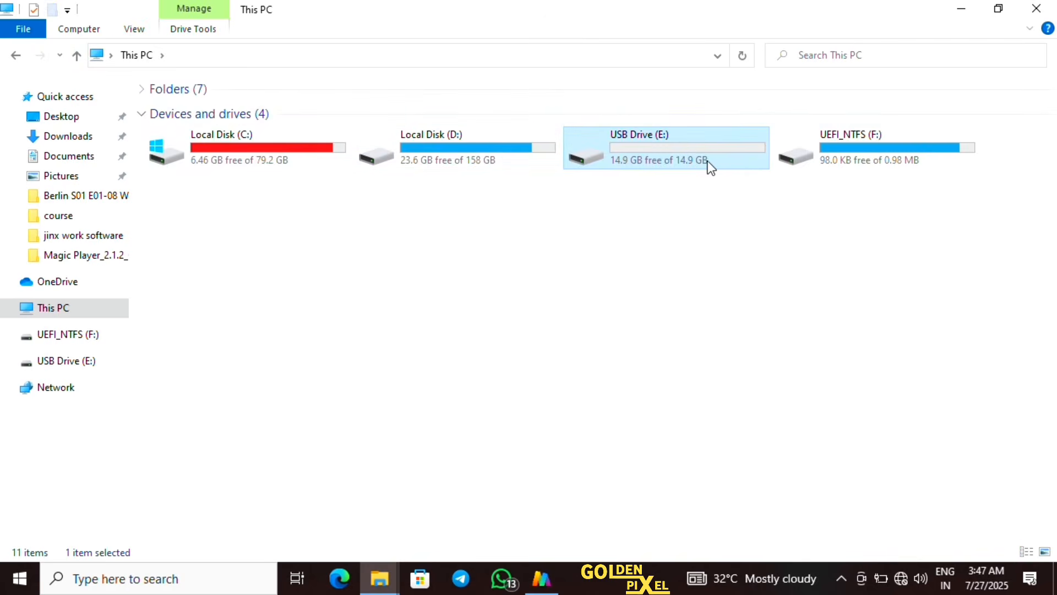